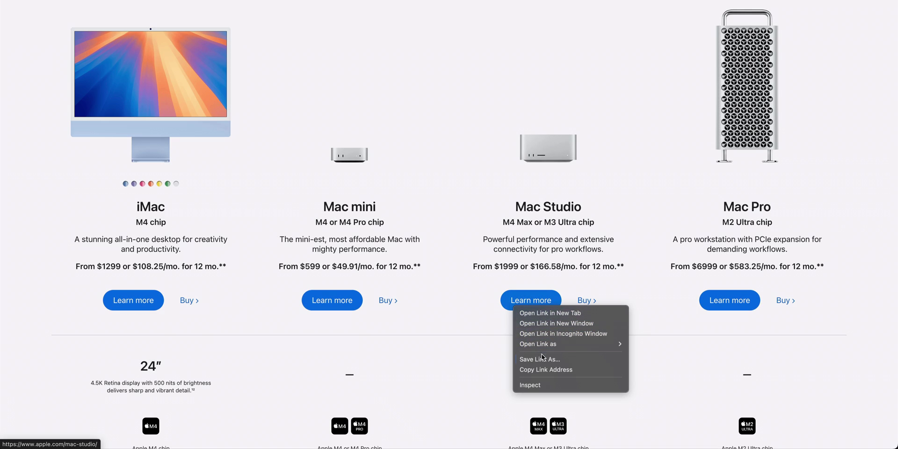
Step: Inspect Apple's Learn more button in DevTools and shift its blue background to red-orange
{"action": "left_click", "coordinate": [554, 387]}
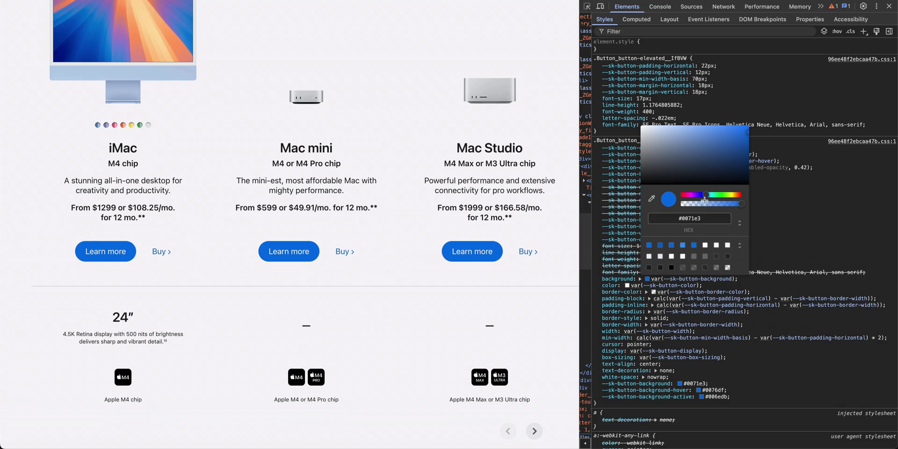
{"action": "left_click_drag", "start_coordinate": [706, 195], "coordinate": [738, 195]}
{"action": "left_click", "coordinate": [754, 198]}
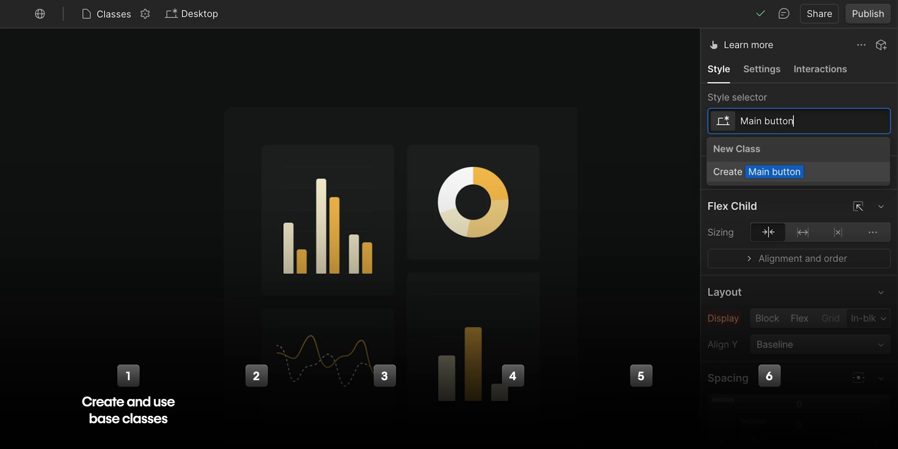
Step: Create the Main button class, widen its left and right padding, and browse Style Selectors
{"action": "key", "text": "Return"}
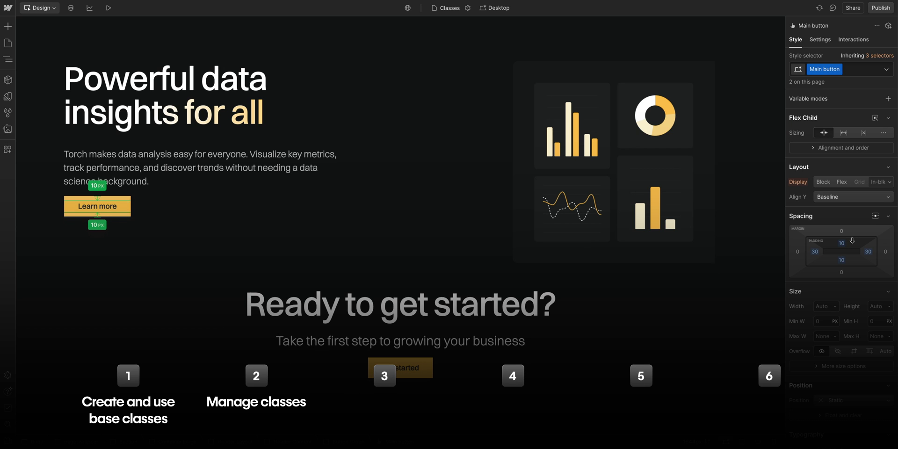
{"action": "left_click_drag", "start_coordinate": [868, 251], "coordinate": [857, 252]}
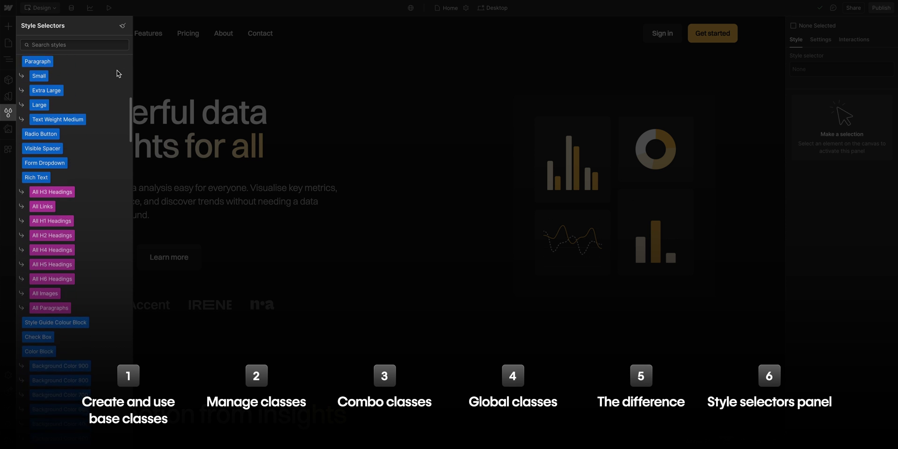
{"action": "scroll", "coordinate": [118, 73], "scroll_direction": "down", "scroll_amount": 15}
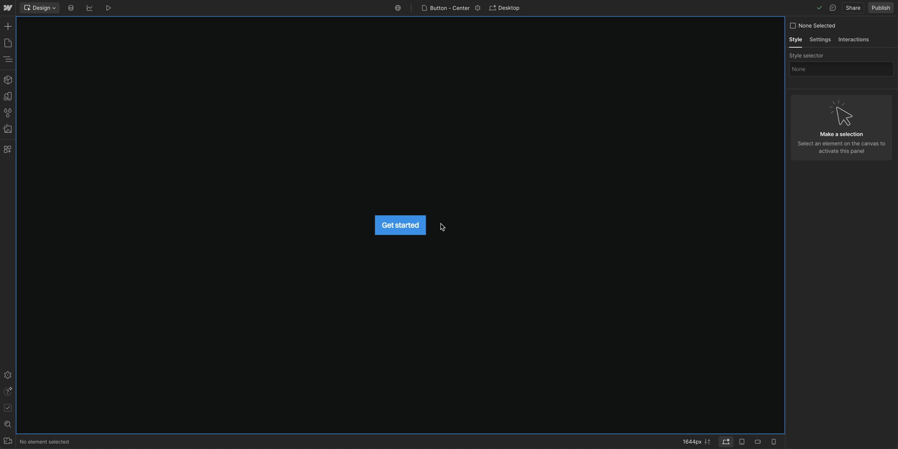
Step: Give Get started the existing Button class, then find and open the HTML tags lesson
{"action": "left_click", "coordinate": [422, 233]}
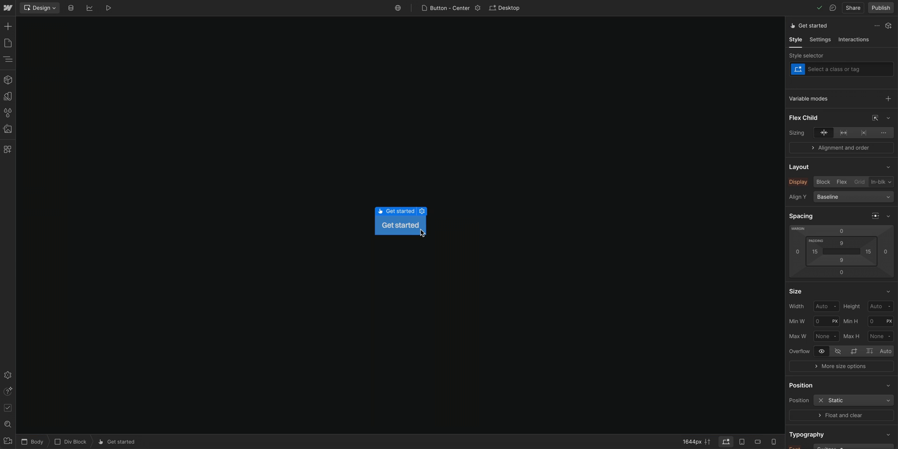
{"action": "left_click", "coordinate": [832, 68]}
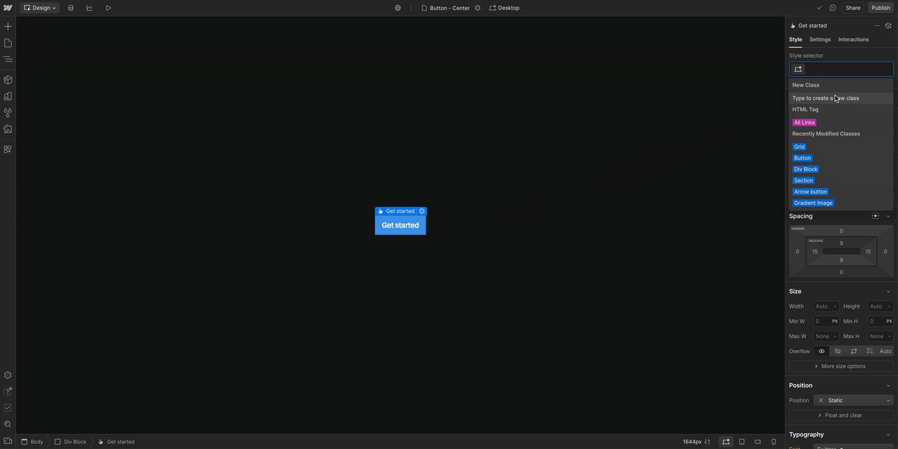
{"action": "left_click", "coordinate": [842, 159]}
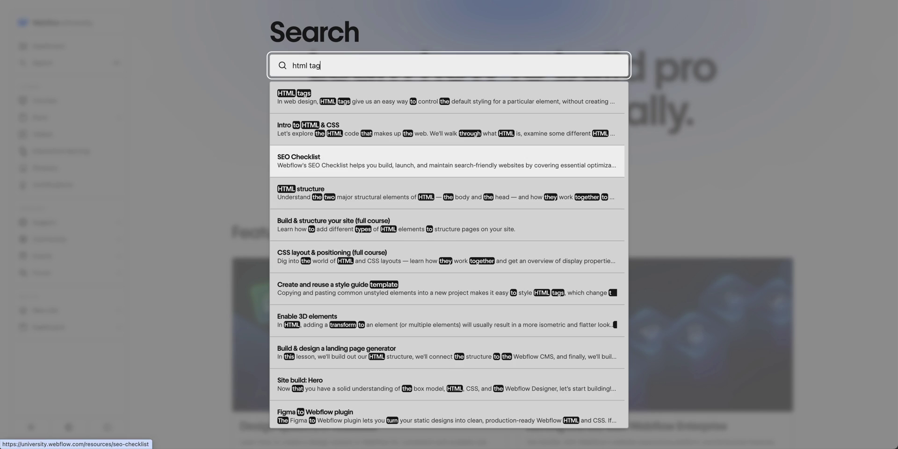
{"action": "type", "text": "s"}
{"action": "left_click", "coordinate": [470, 105]}
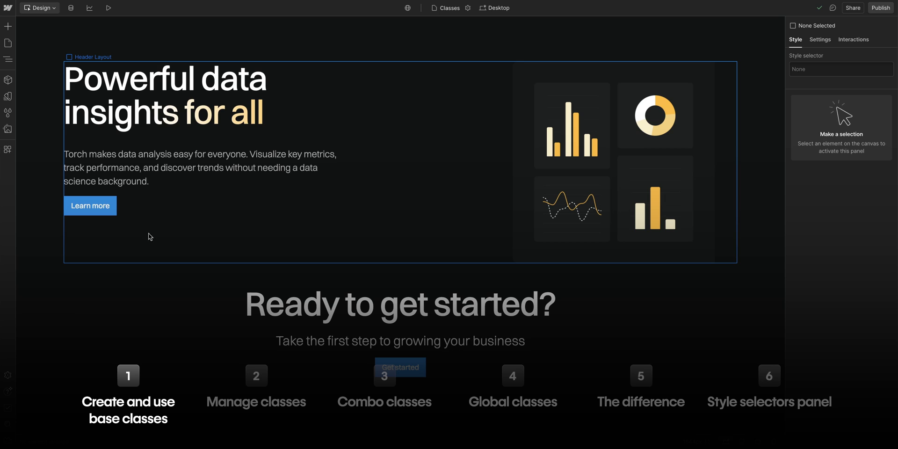
Step: Create a Main button class on Learn more and increase its top and bottom padding
{"action": "left_click", "coordinate": [111, 213]}
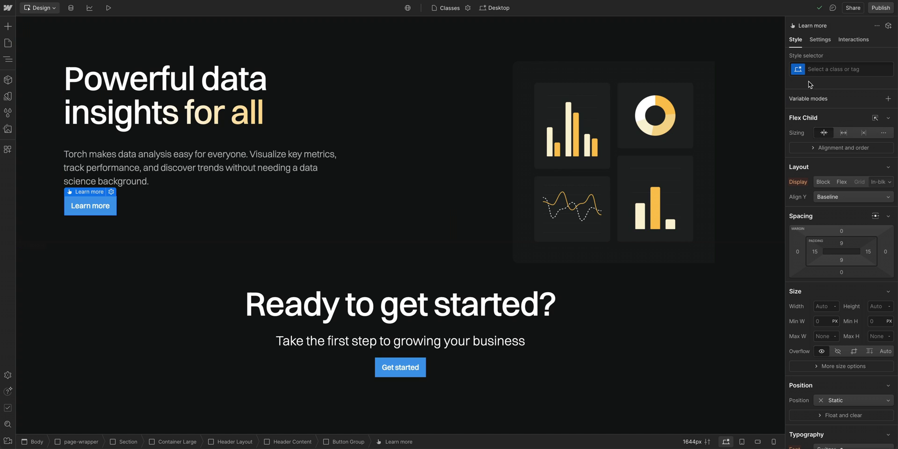
{"action": "left_click", "coordinate": [827, 67]}
{"action": "type", "text": "Main"}
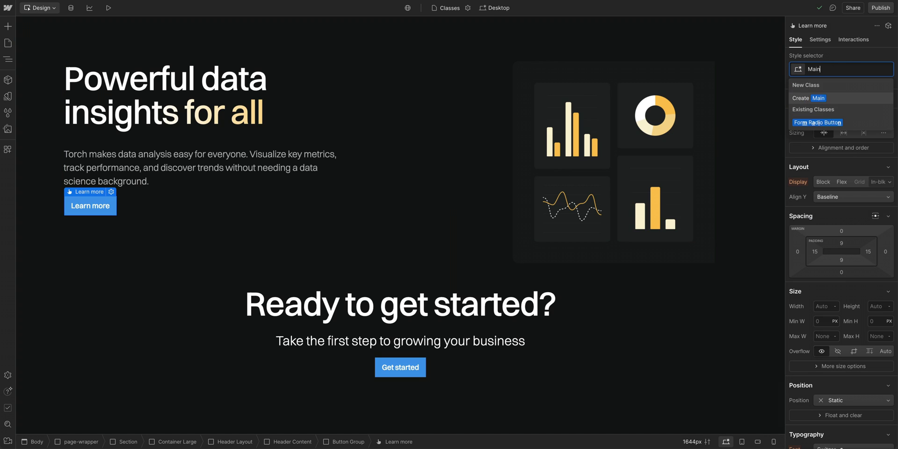
{"action": "type", "text": " button"}
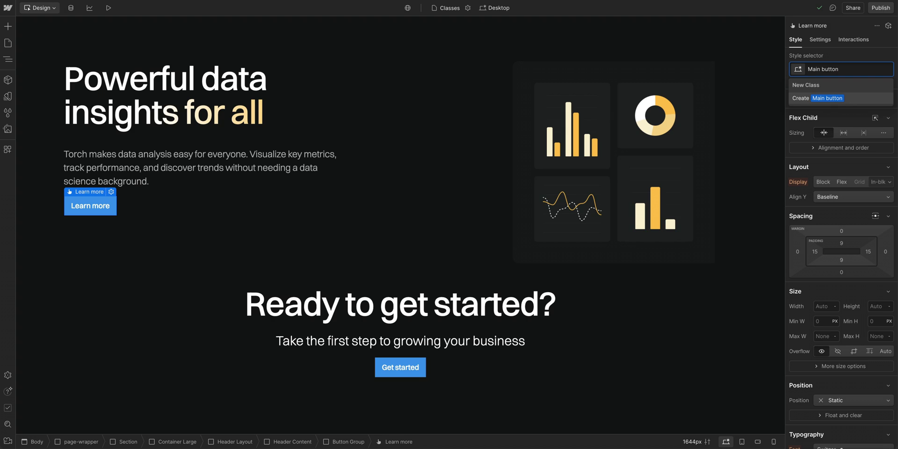
{"action": "key", "text": "Return"}
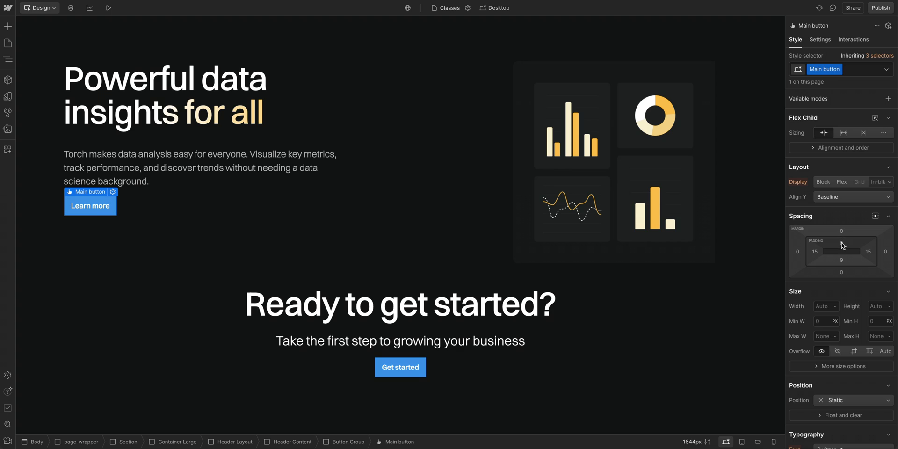
{"action": "left_click_drag", "start_coordinate": [841, 242], "coordinate": [820, 256]}
{"action": "scroll", "coordinate": [825, 281], "scroll_direction": "down", "scroll_amount": 6}
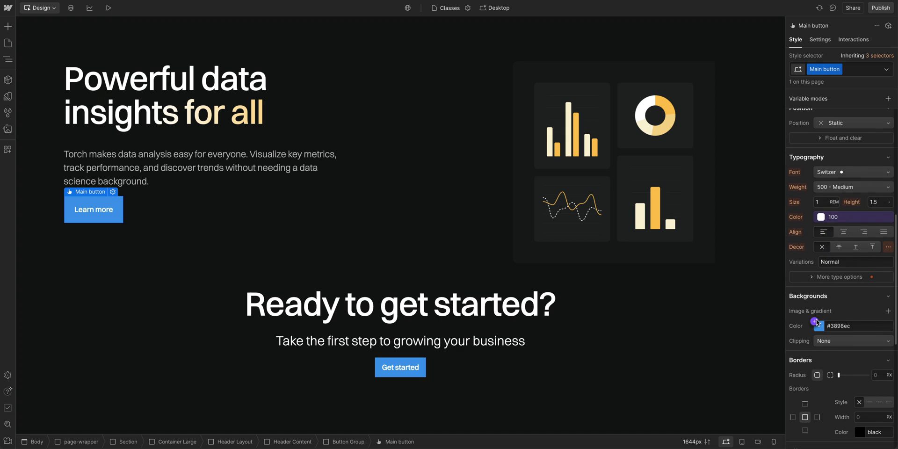
Step: Set the Main button background to Accent, font size to 1rem and text colour to 600
{"action": "left_click", "coordinate": [816, 322]}
{"action": "key", "text": "Escape"}
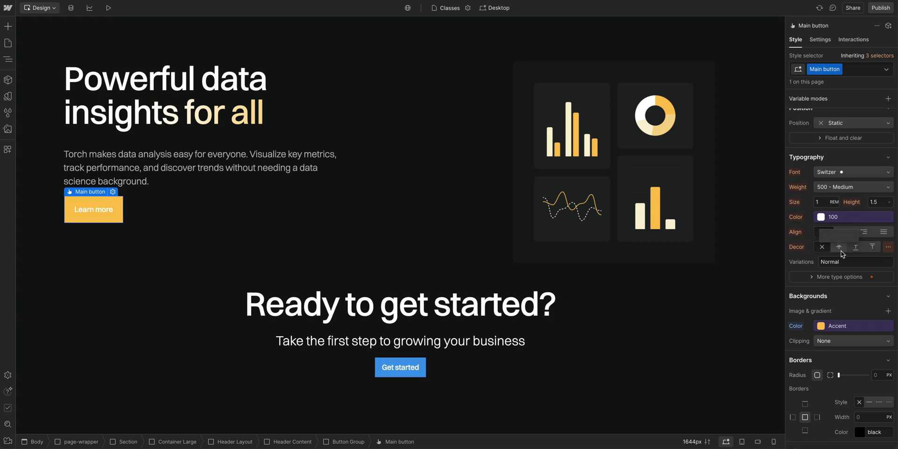
{"action": "left_click", "coordinate": [816, 200]}
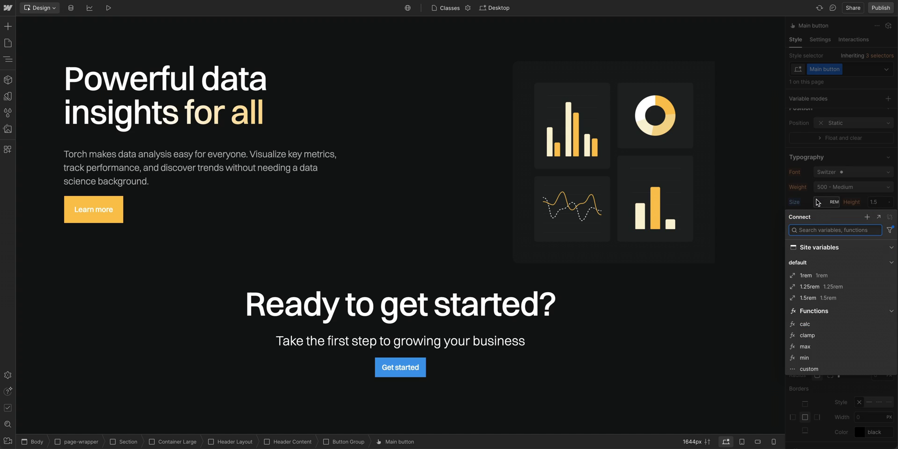
{"action": "left_click", "coordinate": [805, 275]}
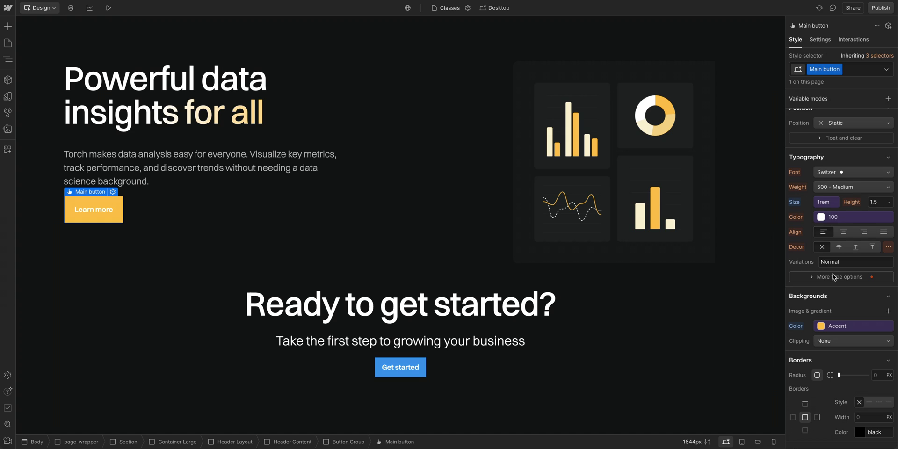
{"action": "left_click", "coordinate": [844, 219]}
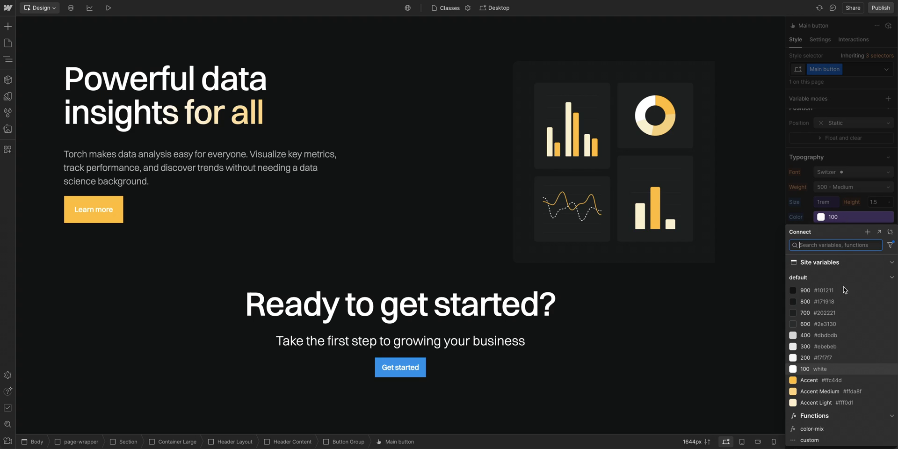
{"action": "left_click", "coordinate": [844, 322]}
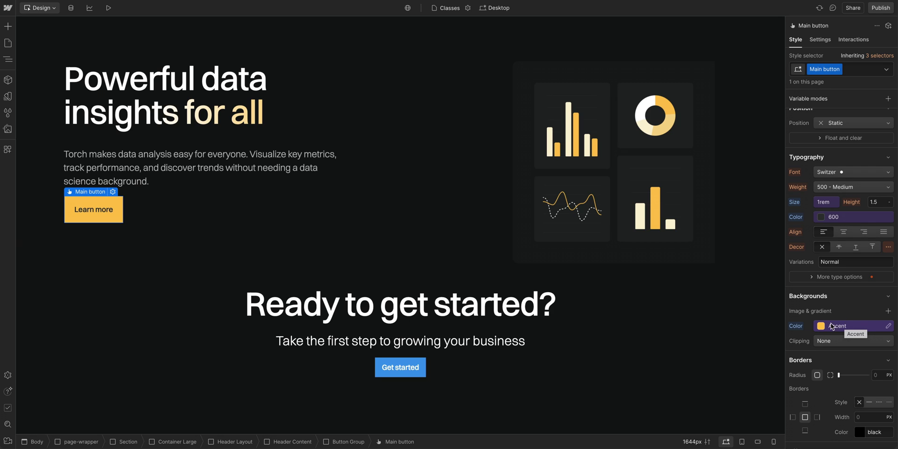
Step: Apply the Main button class to Get started and increase its top and bottom padding
{"action": "left_click", "coordinate": [420, 366]}
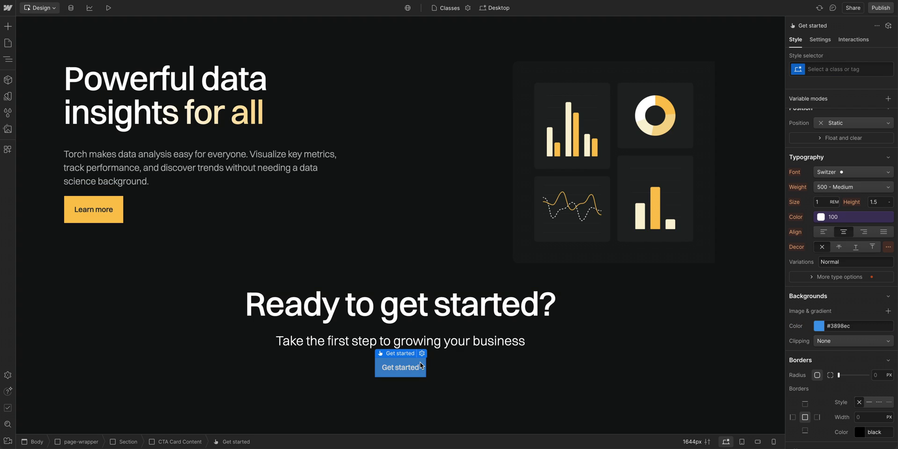
{"action": "left_click", "coordinate": [850, 66]}
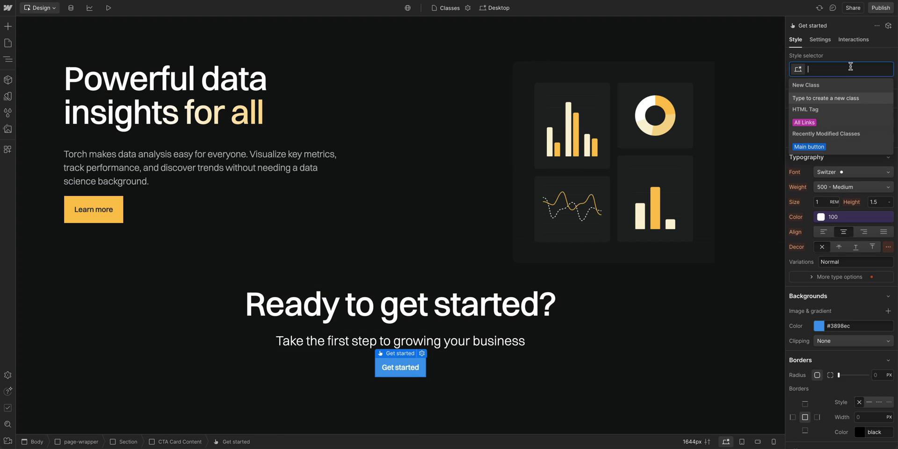
{"action": "left_click", "coordinate": [857, 149]}
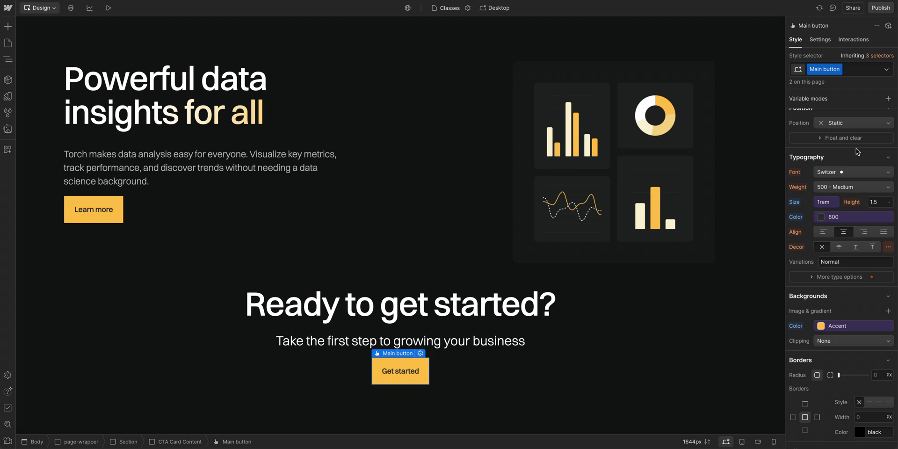
{"action": "scroll", "coordinate": [856, 150], "scroll_direction": "up", "scroll_amount": 6}
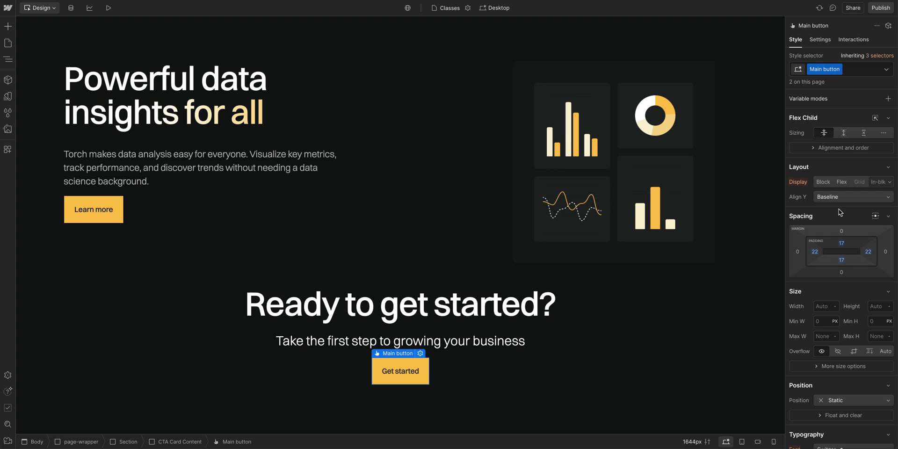
{"action": "left_click_drag", "start_coordinate": [841, 243], "coordinate": [821, 251]}
{"action": "scroll", "coordinate": [820, 252], "scroll_direction": "down", "scroll_amount": 7}
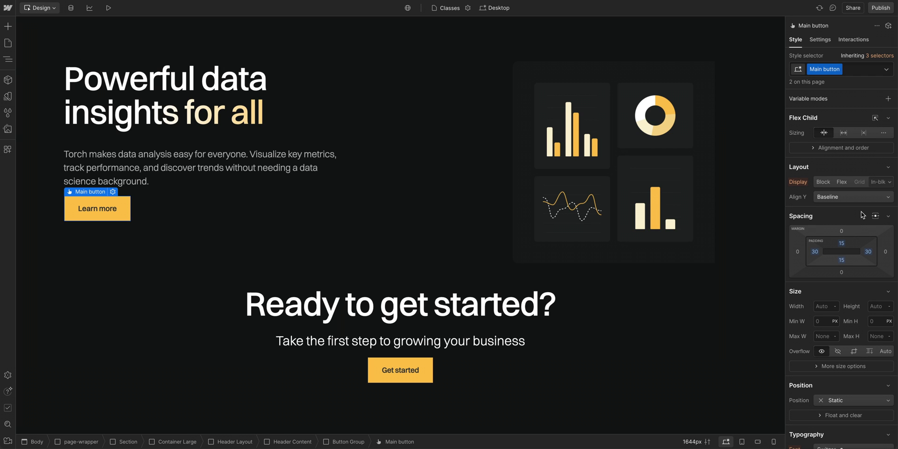
Step: Raise the Main button's vertical padding to 17 on the tablet breakpoint
{"action": "left_click_drag", "start_coordinate": [848, 243], "coordinate": [871, 258]}
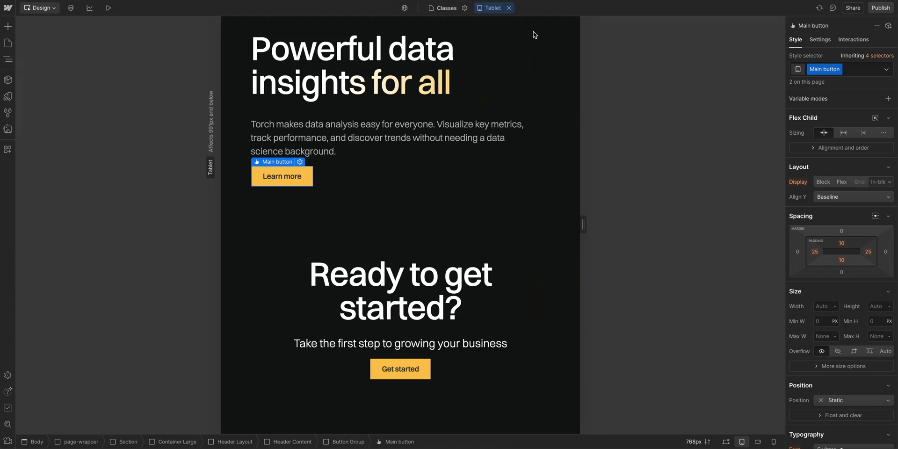
{"action": "left_click", "coordinate": [842, 243]}
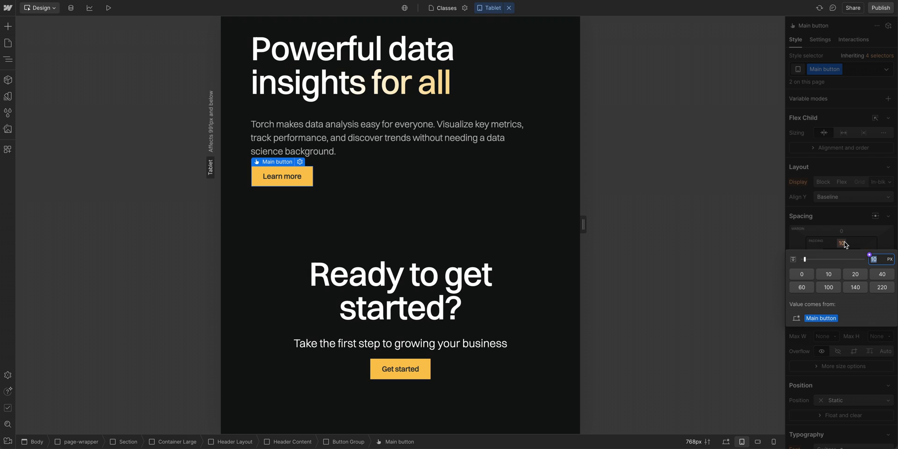
{"action": "key", "text": "Escape"}
Step: Set the top margin to the 1rem variable and return to the Desktop breakpoint
{"action": "left_click", "coordinate": [842, 231]}
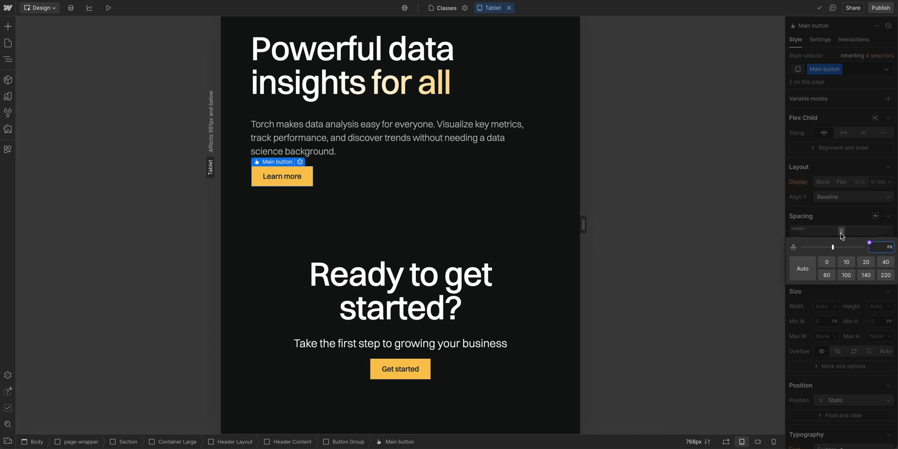
{"action": "left_click", "coordinate": [868, 243]}
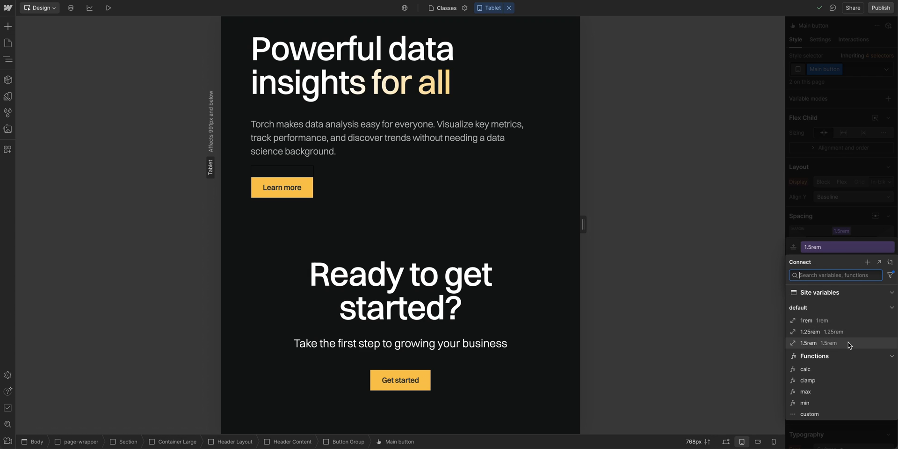
{"action": "left_click", "coordinate": [849, 320]}
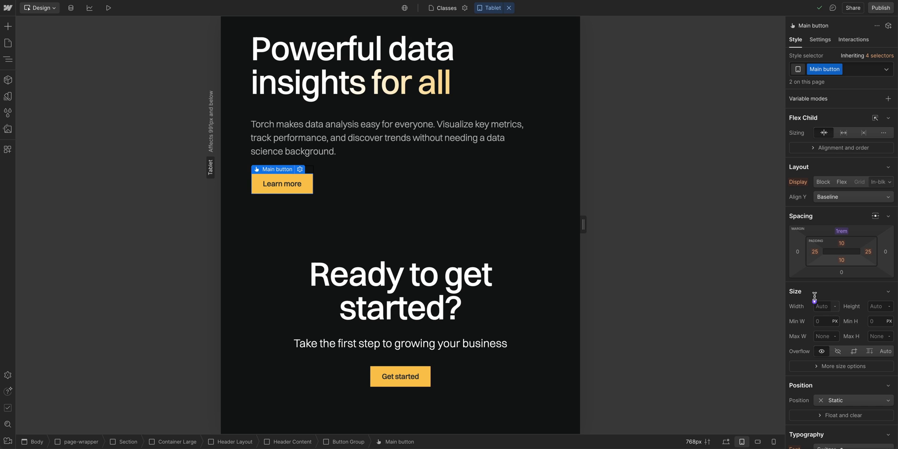
{"action": "left_click", "coordinate": [491, 8]}
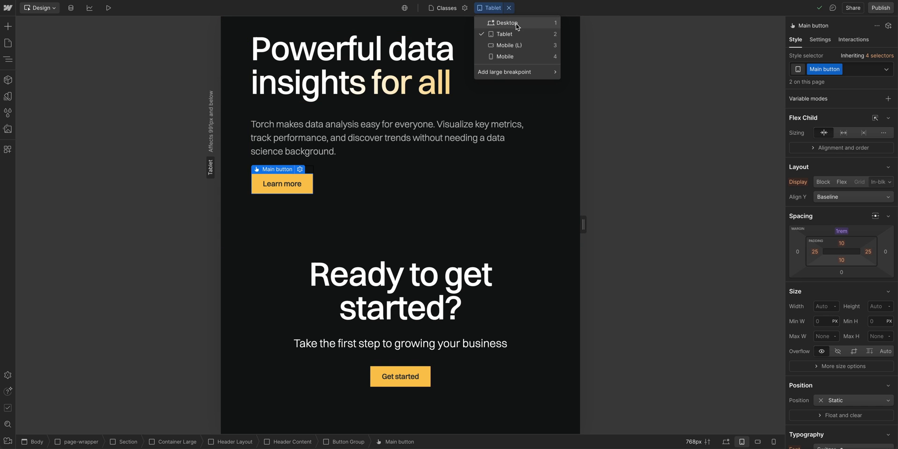
{"action": "left_click", "coordinate": [507, 23]}
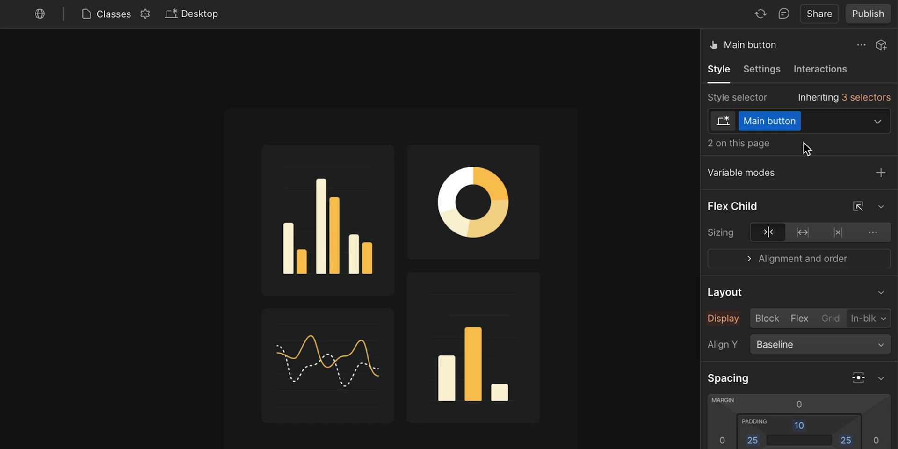
Step: Rename the Main button class to New button, then rename it again to Button
{"action": "double_click", "coordinate": [774, 120]}
{"action": "type", "text": "New button"}
{"action": "key", "text": "Return"}
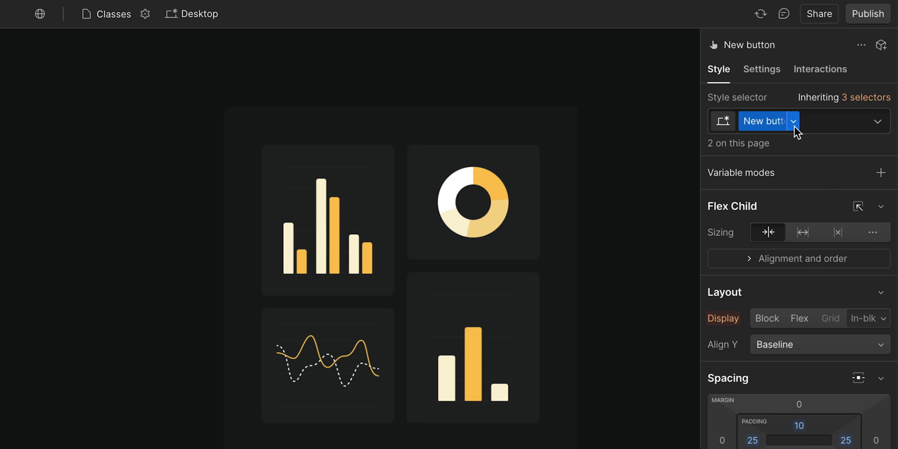
{"action": "left_click", "coordinate": [795, 124]}
{"action": "left_click", "coordinate": [808, 141]}
{"action": "type", "text": "Button"}
{"action": "key", "text": "Return"}
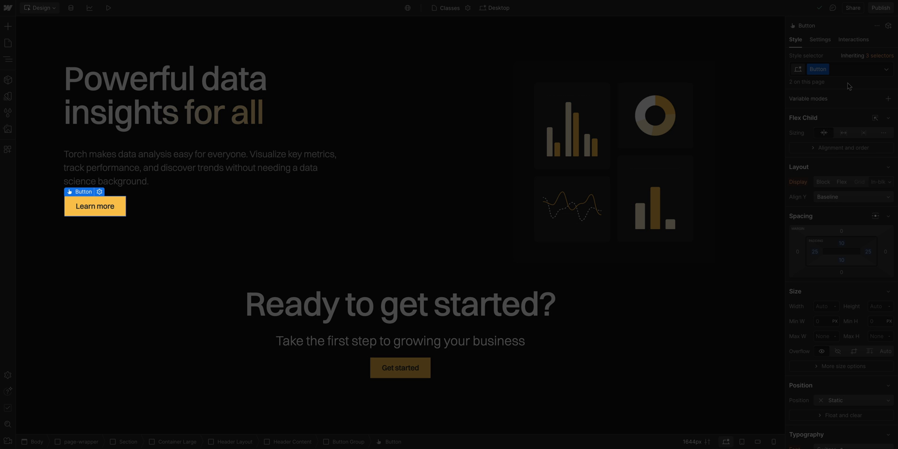
{"action": "left_click", "coordinate": [841, 69]}
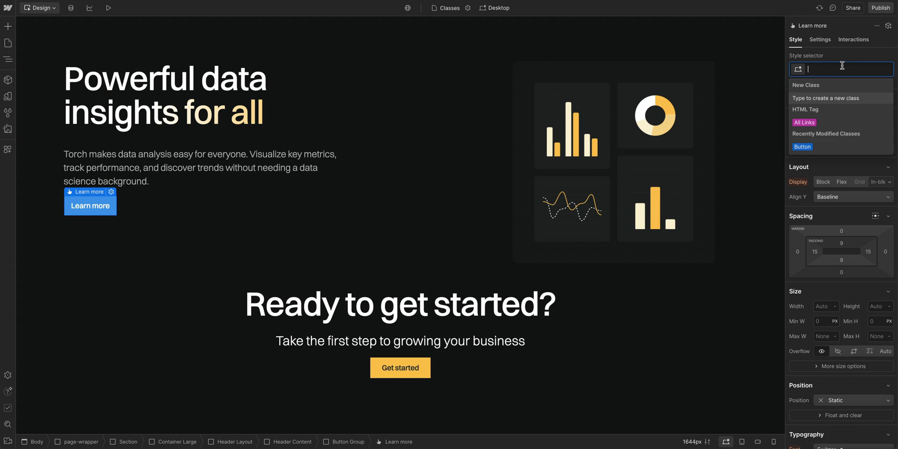
{"action": "left_click", "coordinate": [847, 59]}
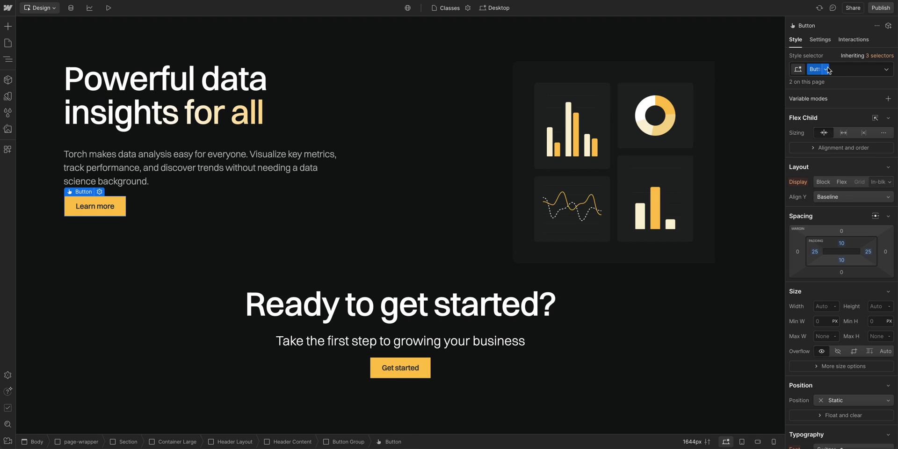
{"action": "left_click", "coordinate": [826, 70]}
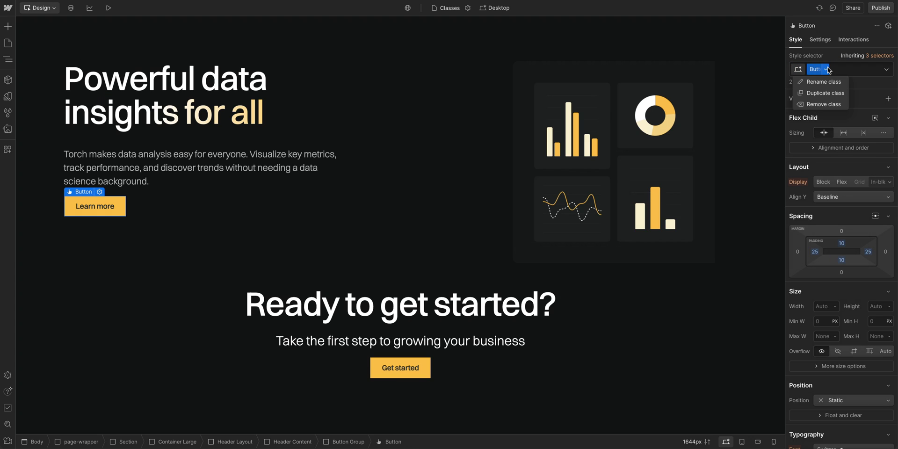
{"action": "left_click", "coordinate": [841, 104]}
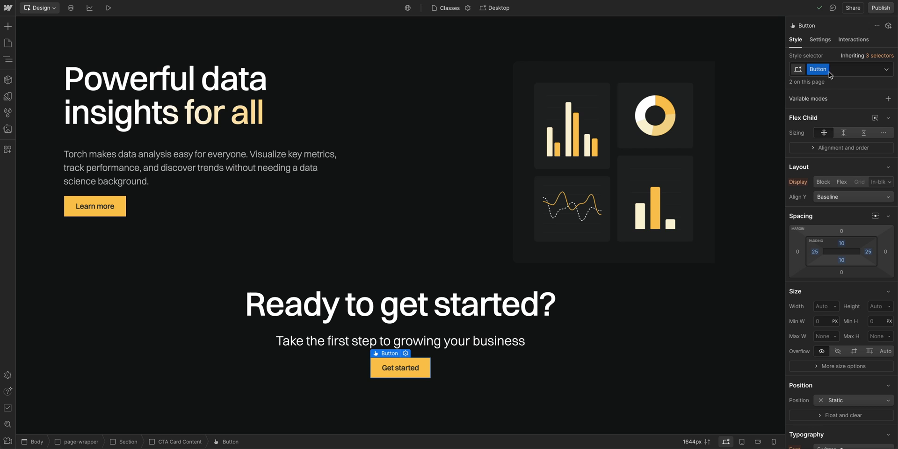
{"action": "left_click", "coordinate": [826, 70]}
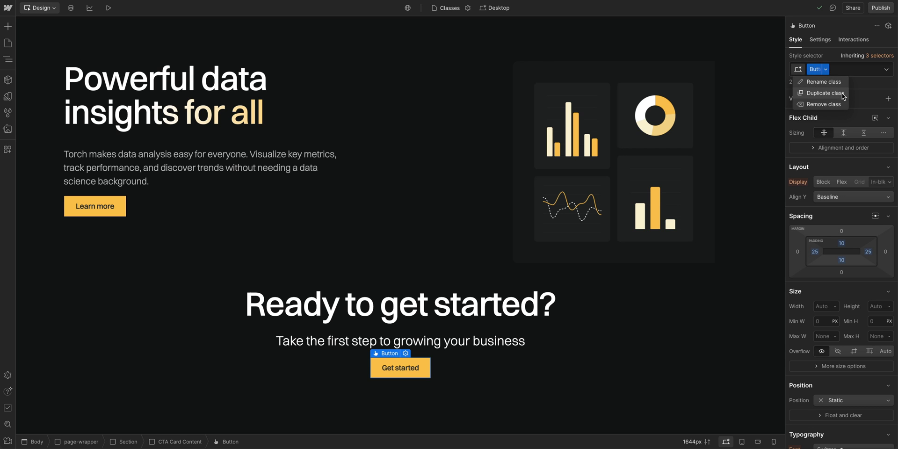
{"action": "left_click", "coordinate": [825, 93]}
{"action": "type", "text": "Arrow button"}
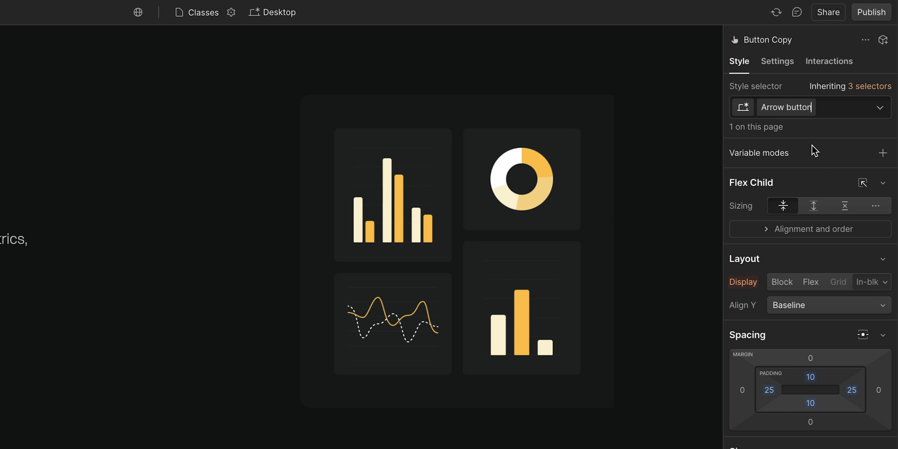
{"action": "key", "text": "Return"}
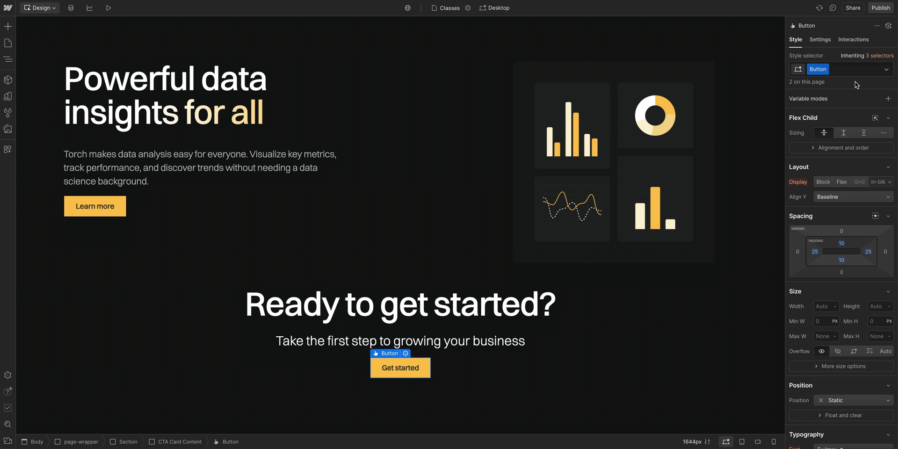
Step: Create an is-dark combo class on the Get started button
{"action": "left_click", "coordinate": [848, 68]}
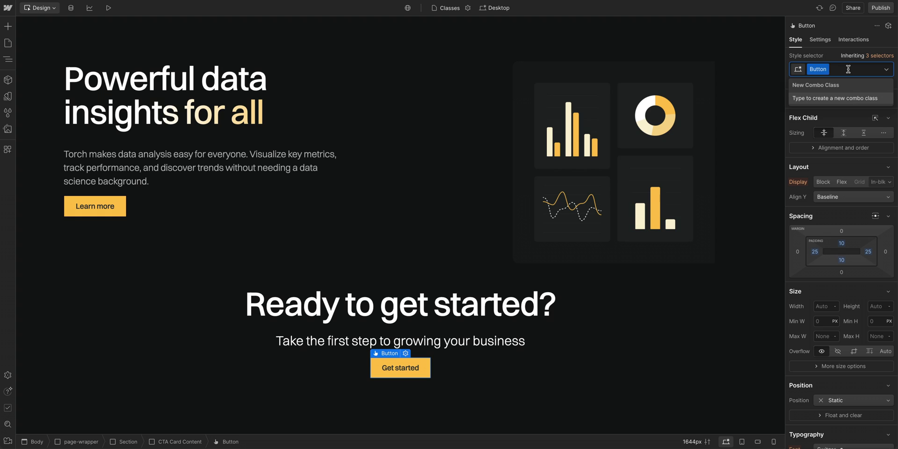
{"action": "type", "text": "is-dark"}
{"action": "left_click", "coordinate": [843, 97]}
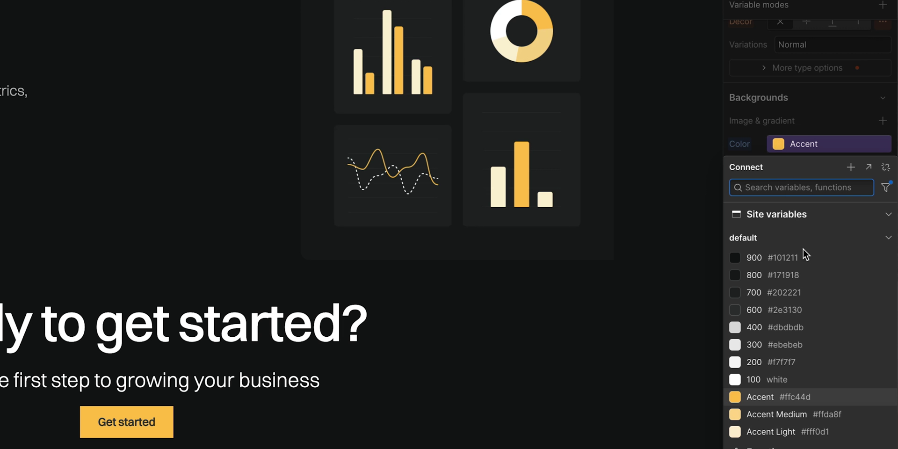
Step: Set the is-dark background to 600 and its text colour to white 100
{"action": "left_click", "coordinate": [810, 309]}
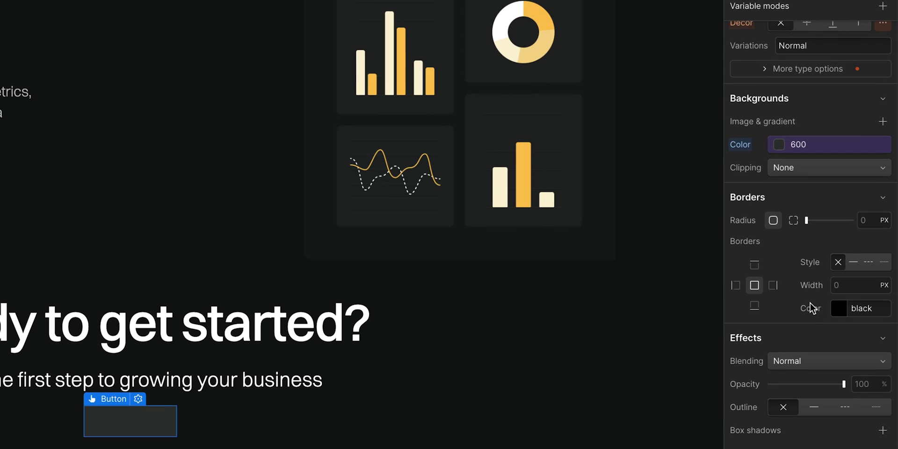
{"action": "scroll", "coordinate": [841, 173], "scroll_direction": "up", "scroll_amount": 5}
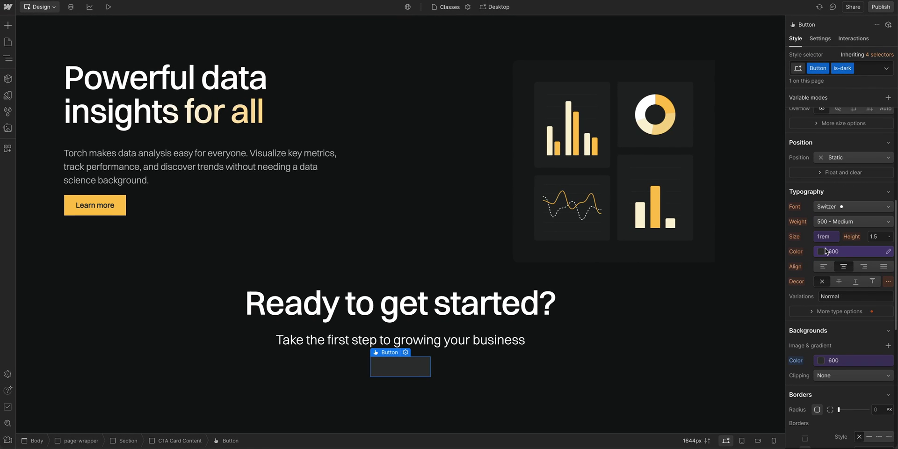
{"action": "left_click", "coordinate": [825, 250]}
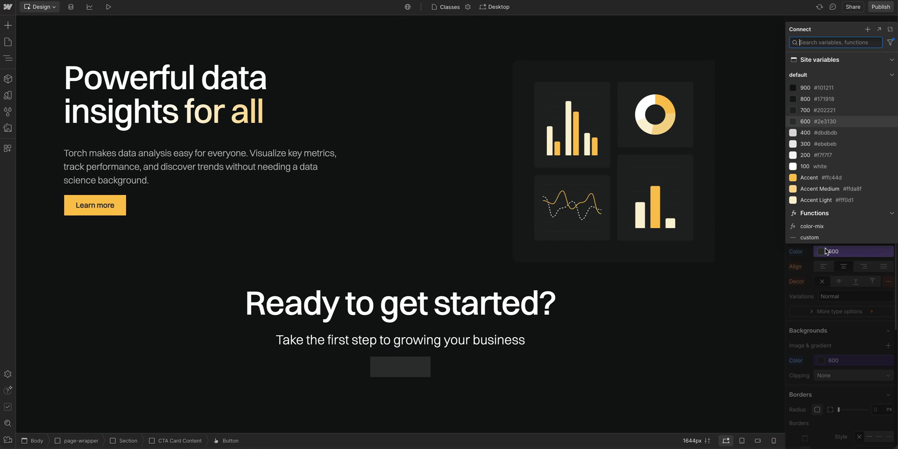
{"action": "left_click", "coordinate": [834, 166]}
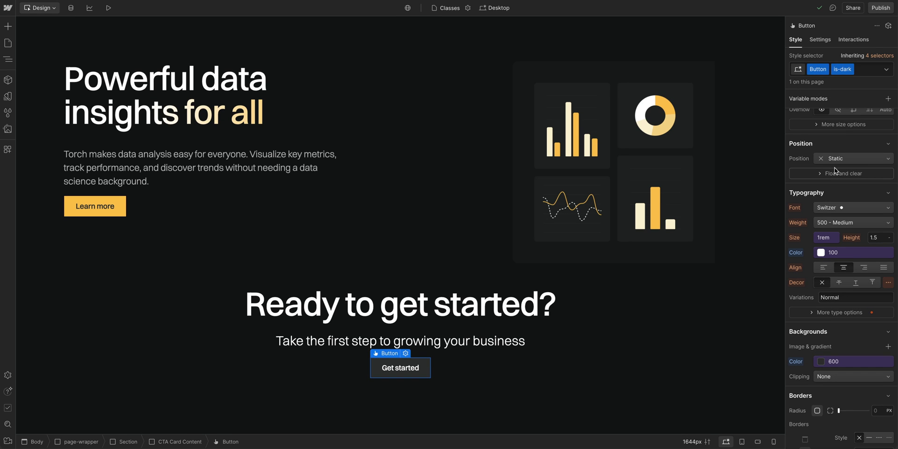
{"action": "left_click", "coordinate": [801, 253]}
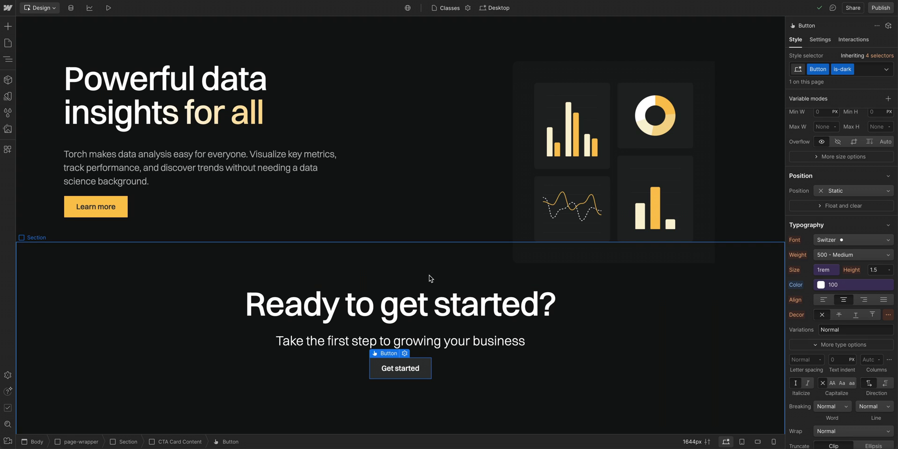
{"action": "left_click", "coordinate": [123, 206]}
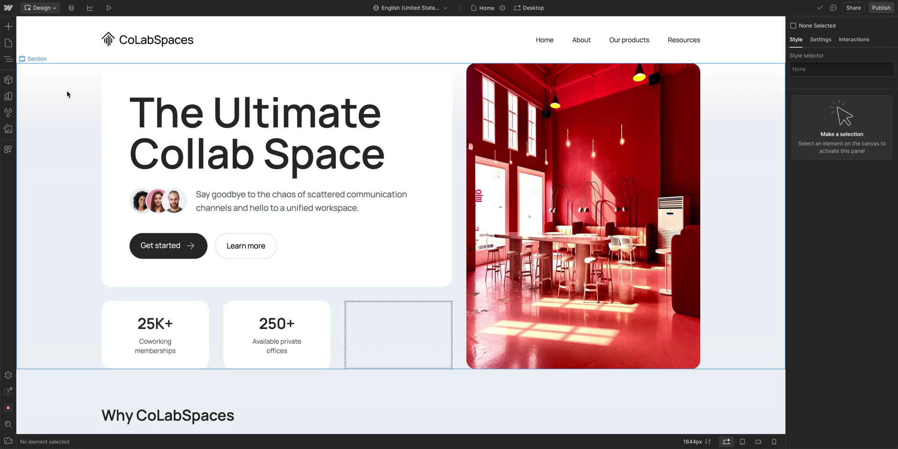
Step: Place a Div Block from the Add panel into the empty cell beside the 250+ card
{"action": "left_click", "coordinate": [8, 26]}
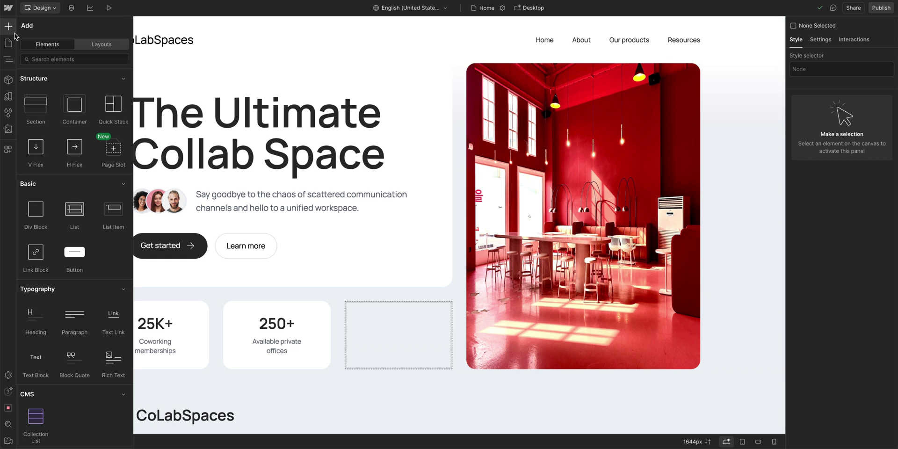
{"action": "left_click_drag", "start_coordinate": [36, 210], "coordinate": [391, 337]}
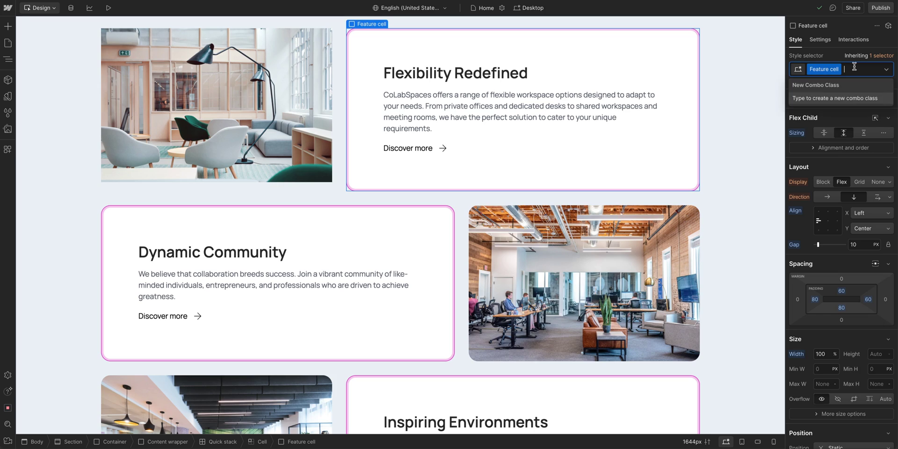
{"action": "type", "text": "u-s"}
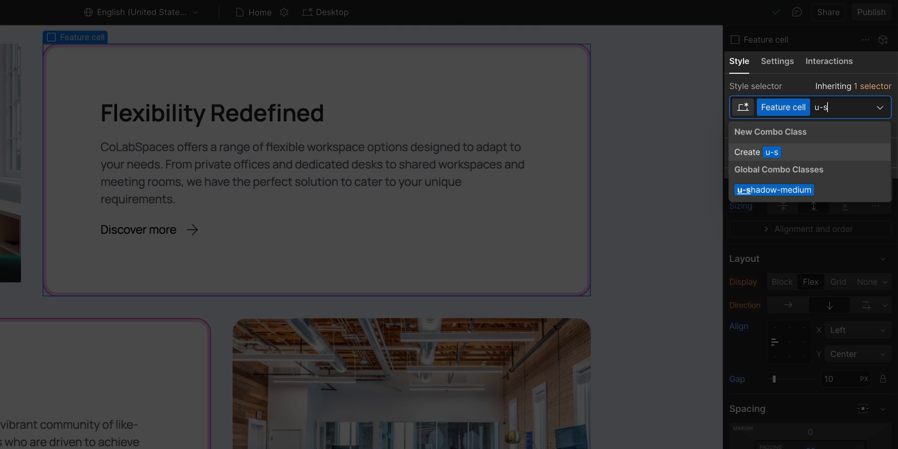
{"action": "type", "text": "h"}
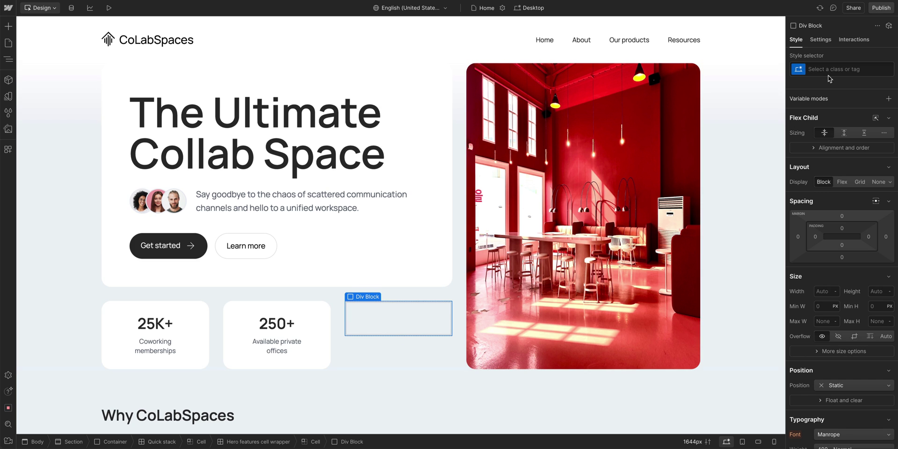
Step: Apply a new u-shadow-medium class to the div and add a 0px 2px 5px 0px outer box shadow
{"action": "left_click", "coordinate": [827, 70]}
{"action": "type", "text": "u-sh"}
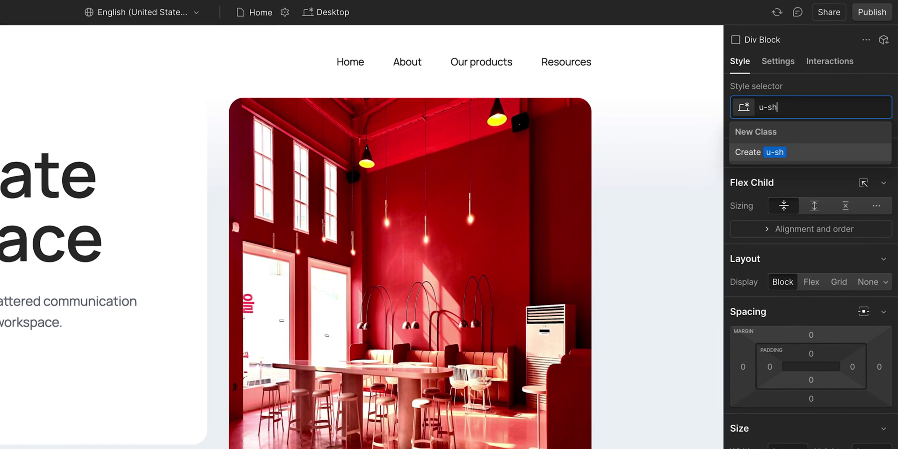
{"action": "type", "text": "adow-medium"}
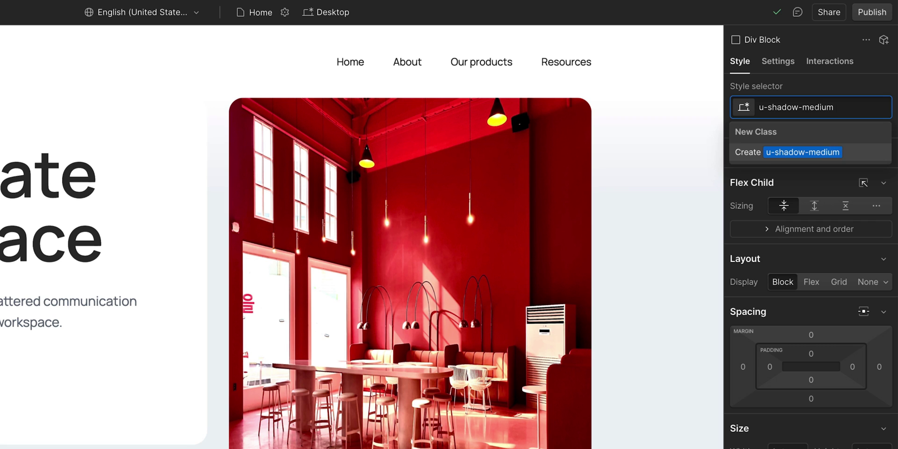
{"action": "key", "text": "Return"}
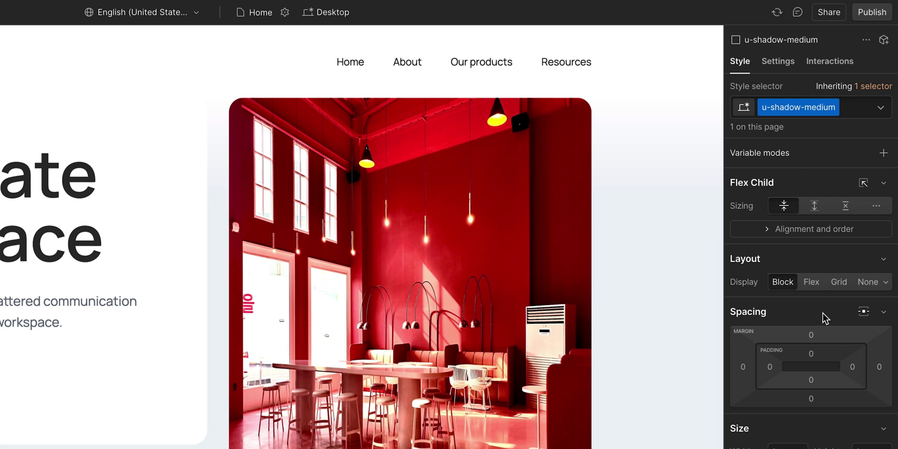
{"action": "scroll", "coordinate": [834, 388], "scroll_direction": "down", "scroll_amount": 10}
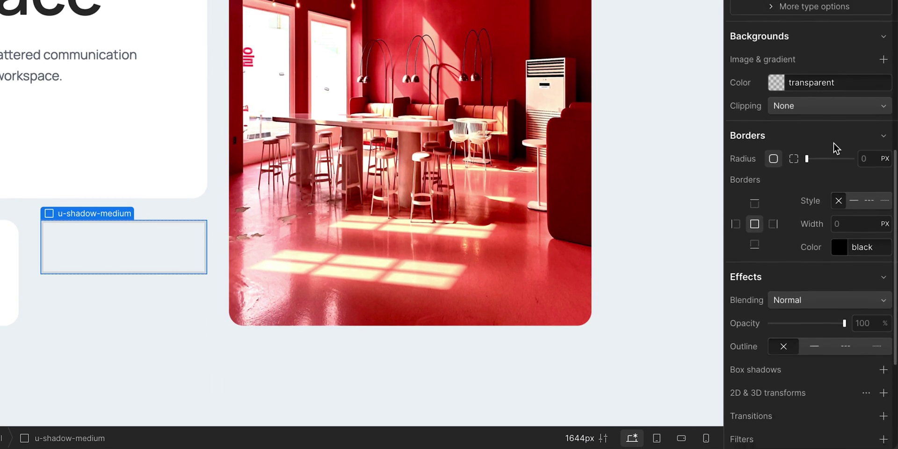
{"action": "scroll", "coordinate": [835, 145], "scroll_direction": "down", "scroll_amount": 5}
{"action": "left_click", "coordinate": [883, 178]}
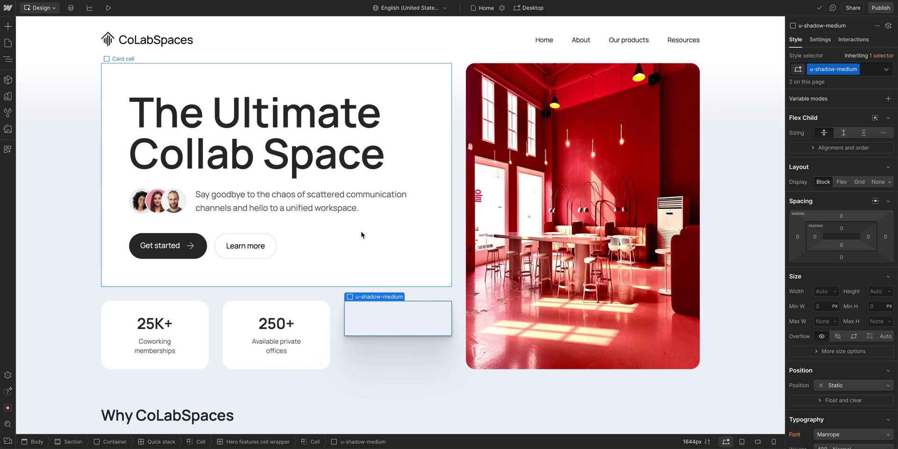
Step: Add the u-shadow-medium class to the Learn more button
{"action": "left_click", "coordinate": [271, 240]}
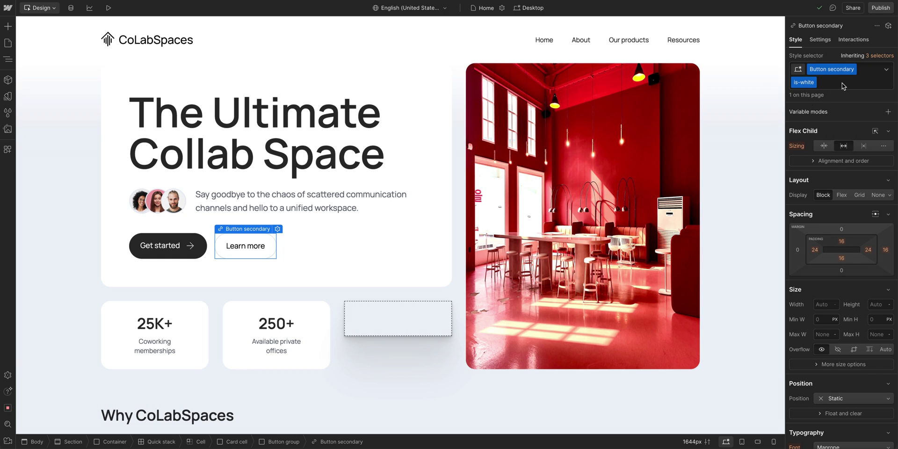
{"action": "left_click", "coordinate": [842, 84]}
{"action": "type", "text": "u-sh"}
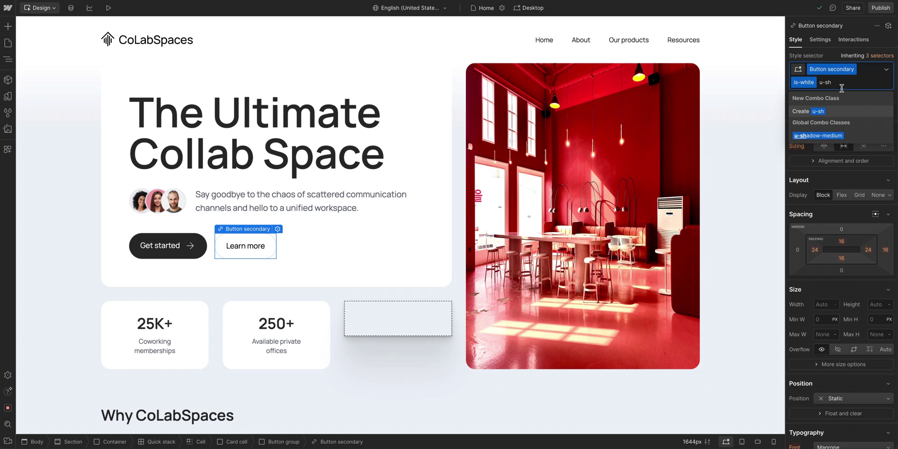
{"action": "left_click", "coordinate": [853, 135]}
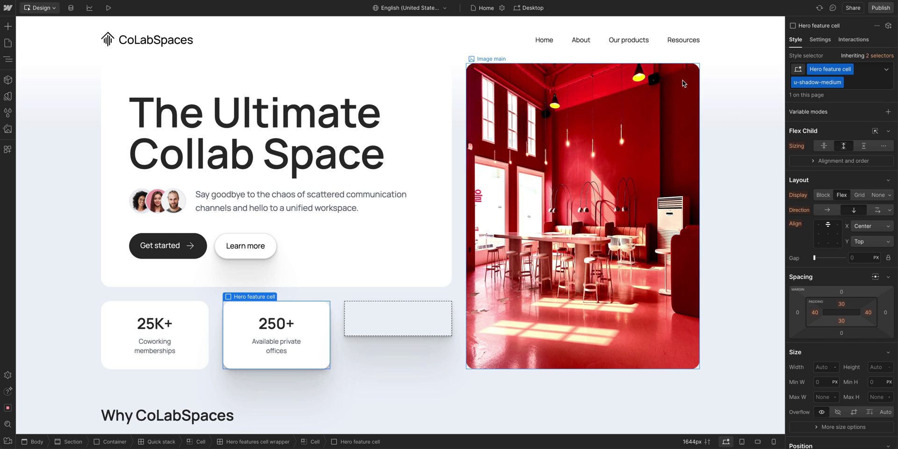
Step: Add u-shadow-medium to the hero image and check where its box shadow comes from
{"action": "left_click", "coordinate": [864, 70]}
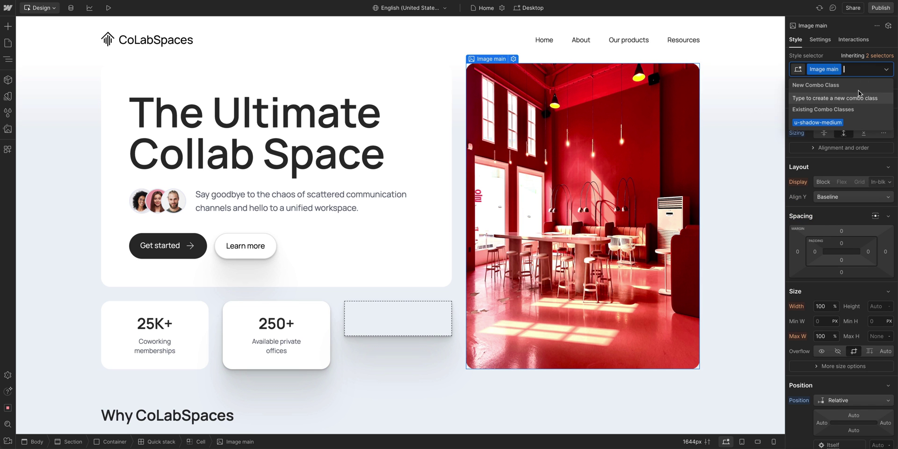
{"action": "left_click", "coordinate": [856, 123]}
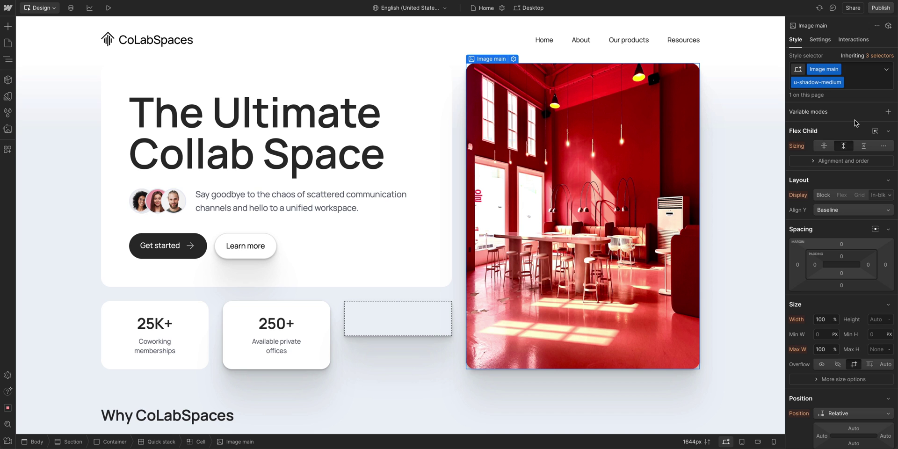
{"action": "scroll", "coordinate": [824, 252], "scroll_direction": "down", "scroll_amount": 10}
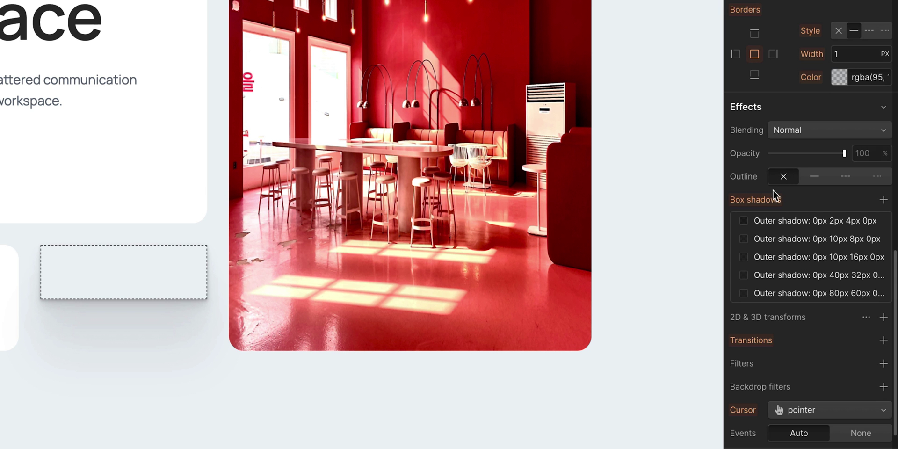
{"action": "left_click", "coordinate": [767, 200]}
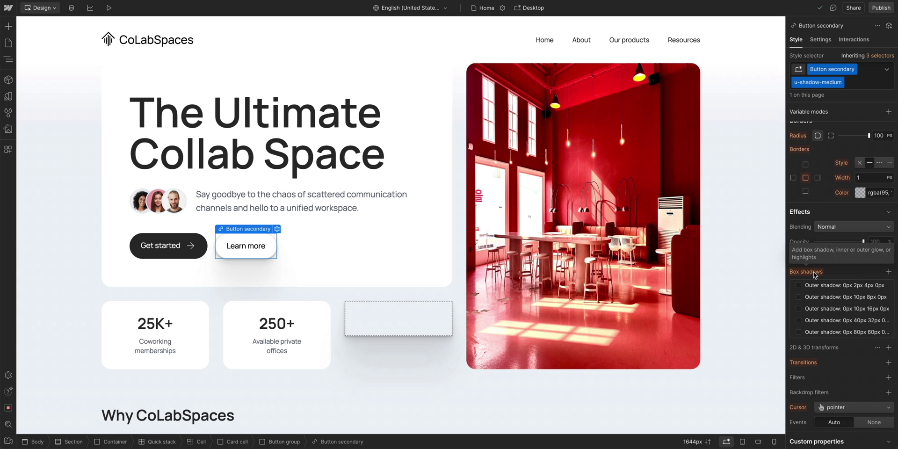
Step: Select the empty u-shadow-medium box, deselect it, and list style selectors filtered to u-shadow-medium
{"action": "left_click", "coordinate": [422, 309]}
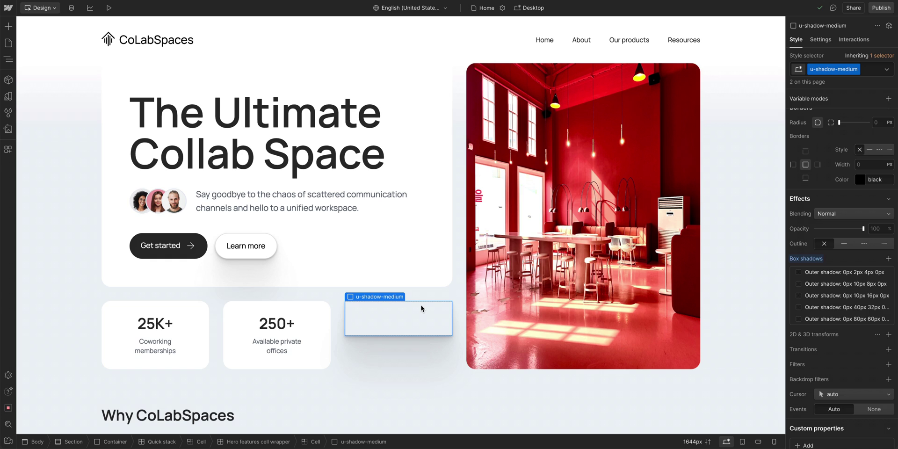
{"action": "key", "text": "Escape"}
{"action": "key", "text": "g"}
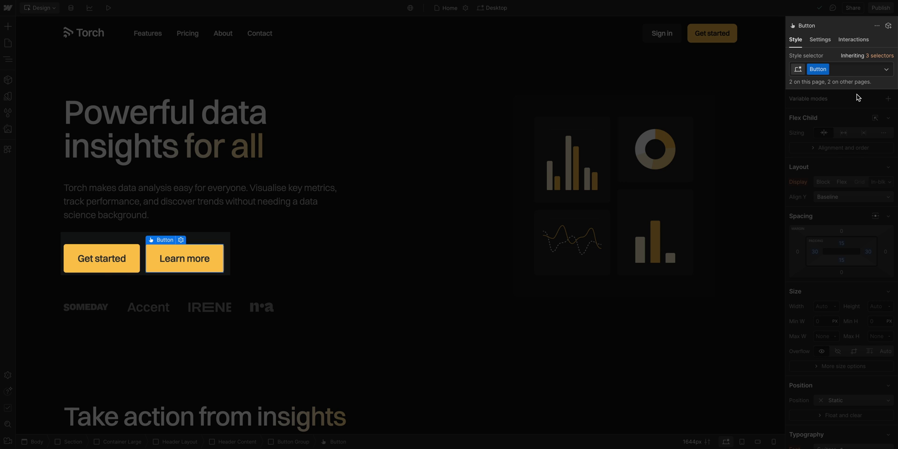
Step: Begin adding a combo class to the Torch site's Learn more button
{"action": "left_click", "coordinate": [840, 69]}
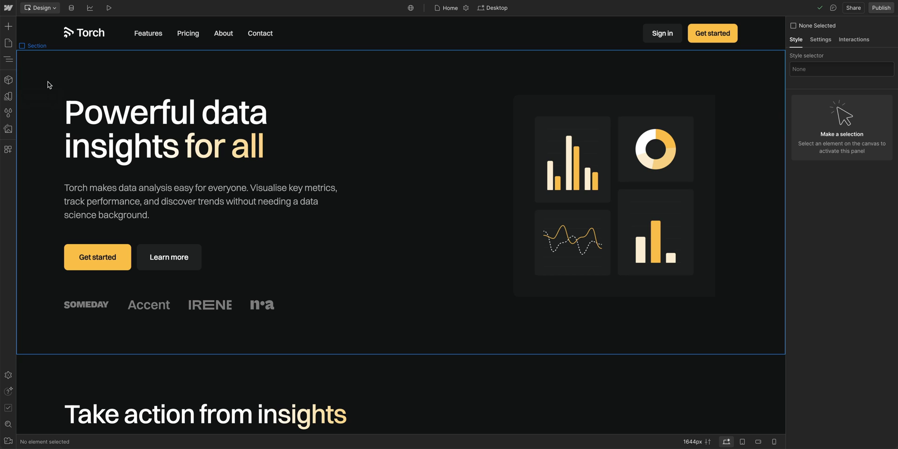
Step: Browse the Style Selectors panel's tag and class list and preview a tag's CSS
{"action": "left_click", "coordinate": [8, 113]}
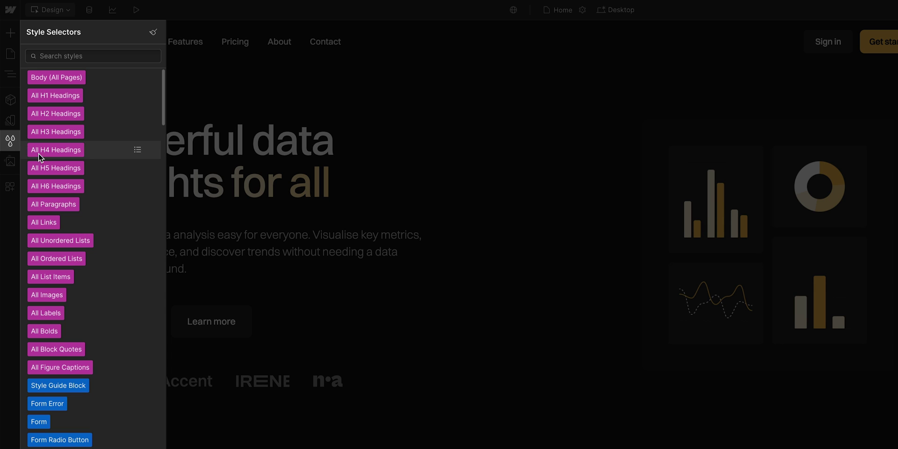
{"action": "scroll", "coordinate": [104, 183], "scroll_direction": "down", "scroll_amount": 7}
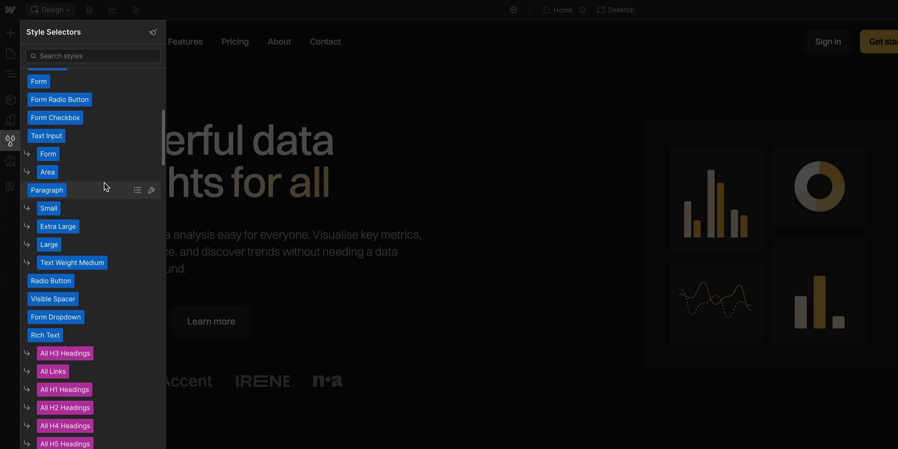
{"action": "mouse_move", "coordinate": [59, 189]}
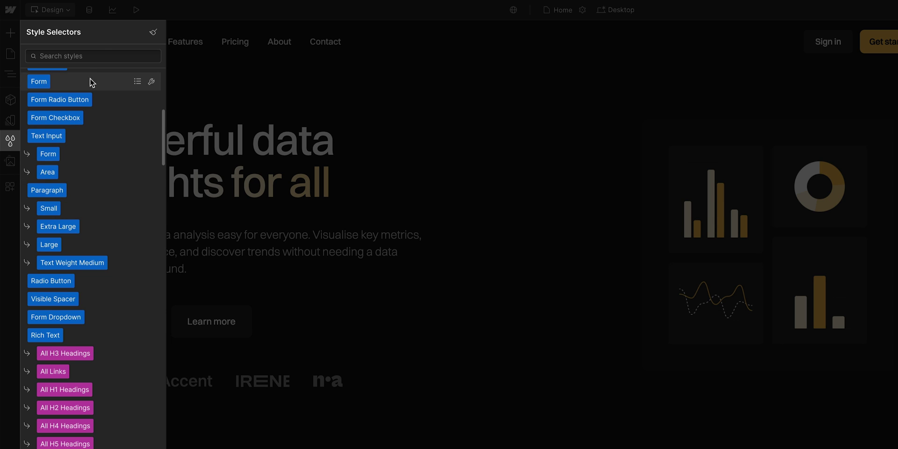
{"action": "left_click", "coordinate": [96, 56]}
{"action": "type", "text": "cont"}
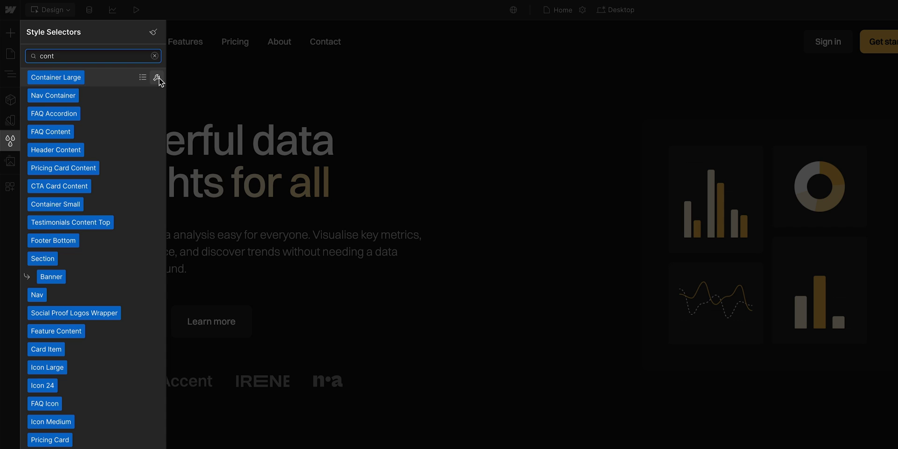
{"action": "left_click", "coordinate": [158, 78]}
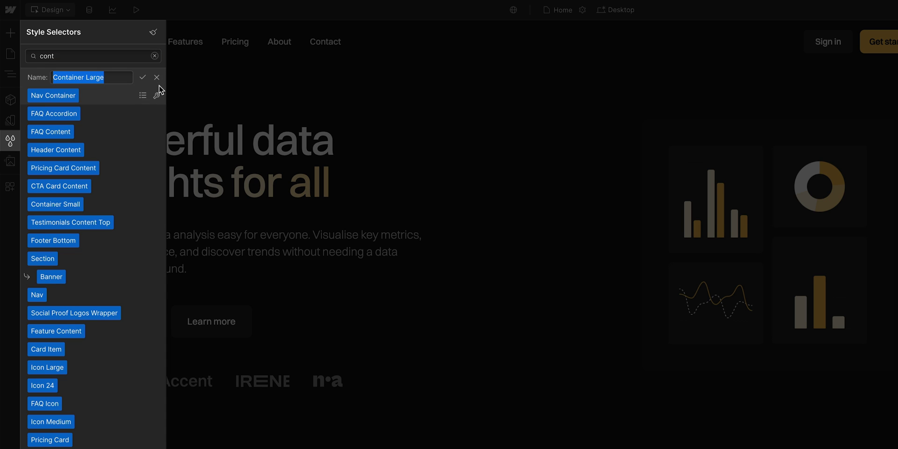
{"action": "left_click", "coordinate": [158, 77]}
{"action": "left_click", "coordinate": [143, 77]}
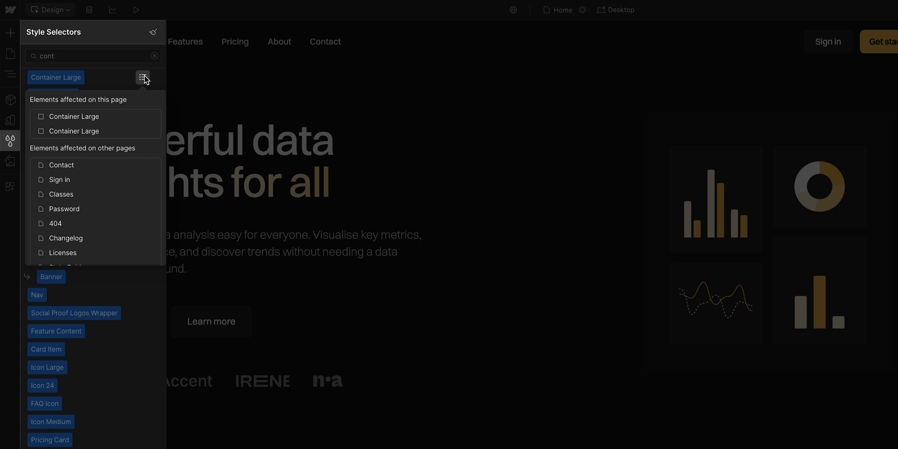
{"action": "scroll", "coordinate": [128, 144], "scroll_direction": "down", "scroll_amount": 5}
{"action": "scroll", "coordinate": [127, 145], "scroll_direction": "up", "scroll_amount": 5}
{"action": "left_click", "coordinate": [142, 80]}
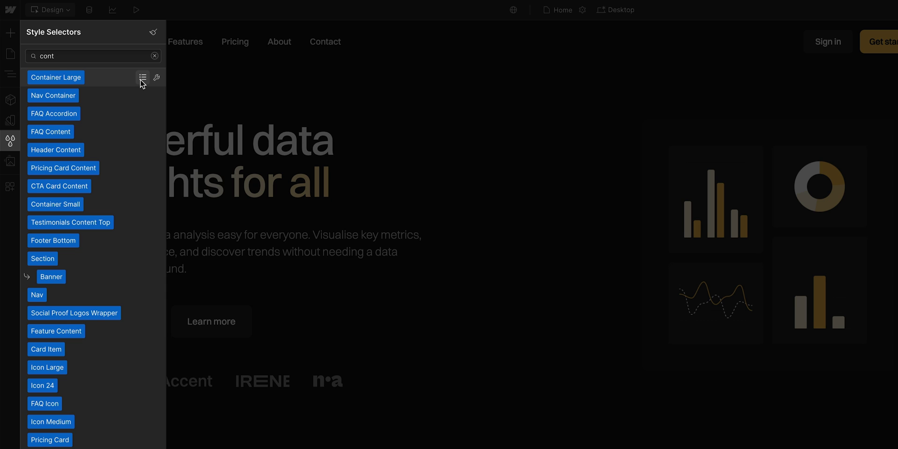
{"action": "left_click", "coordinate": [155, 56]}
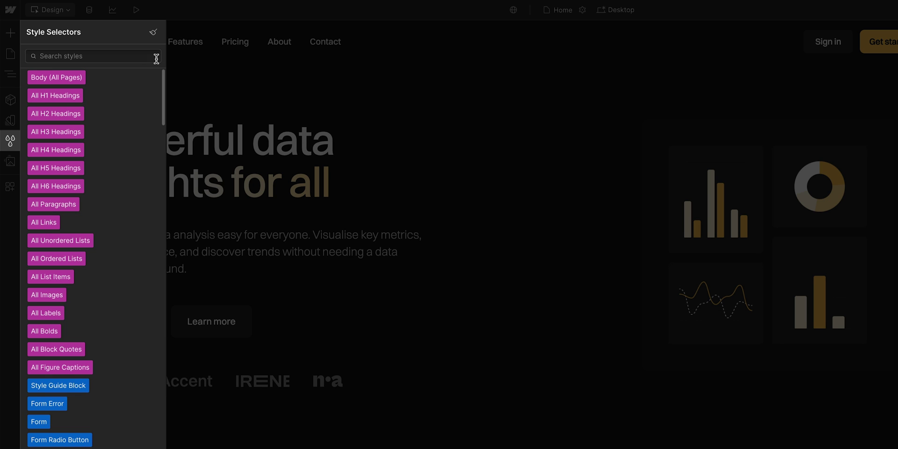
{"action": "scroll", "coordinate": [146, 89], "scroll_direction": "down", "scroll_amount": 15}
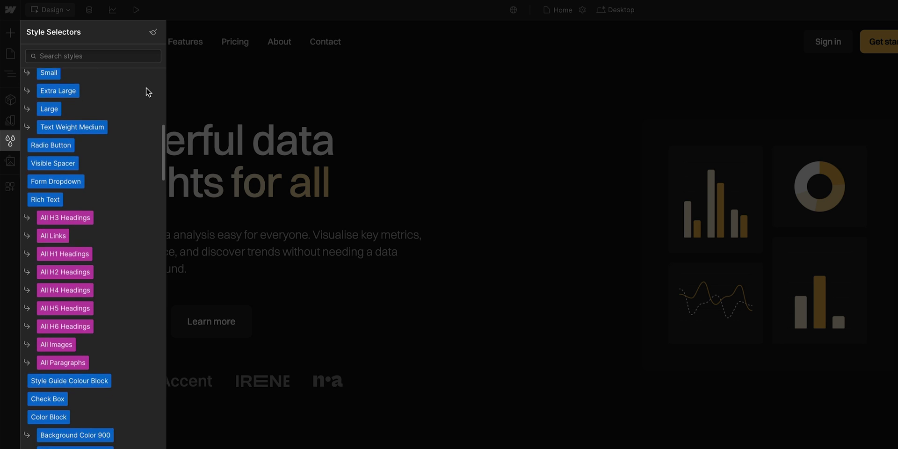
{"action": "scroll", "coordinate": [146, 91], "scroll_direction": "down", "scroll_amount": 10}
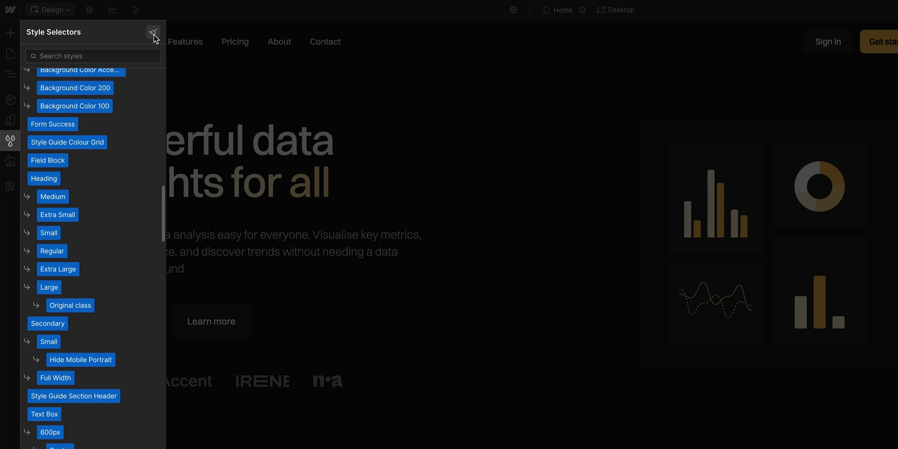
Step: Request removal of the site's unused styles with the broom clean-up icon
{"action": "left_click", "coordinate": [153, 33]}
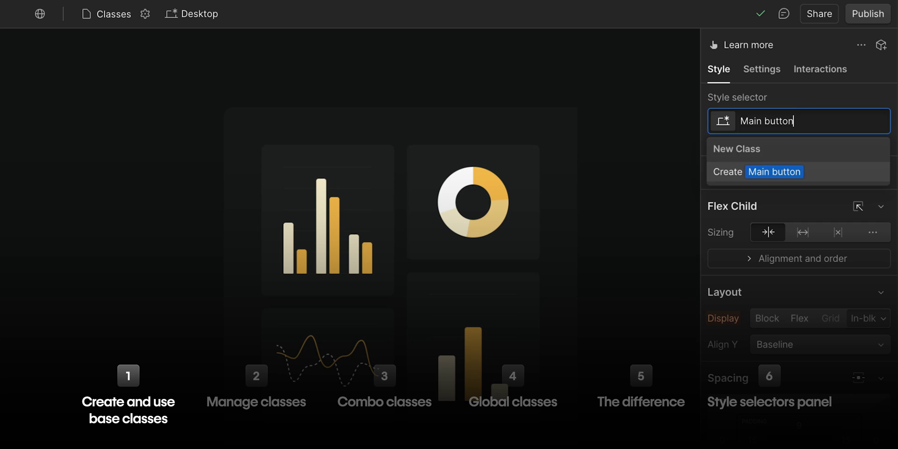
Step: Create and apply the Main button class with text colour set to the 600 variable
{"action": "key", "text": "Return"}
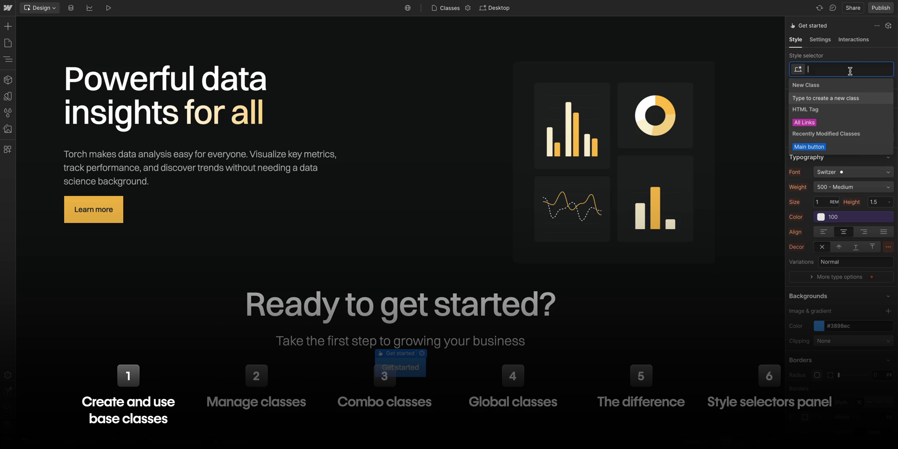
{"action": "left_click", "coordinate": [856, 146]}
{"action": "left_click", "coordinate": [842, 216]}
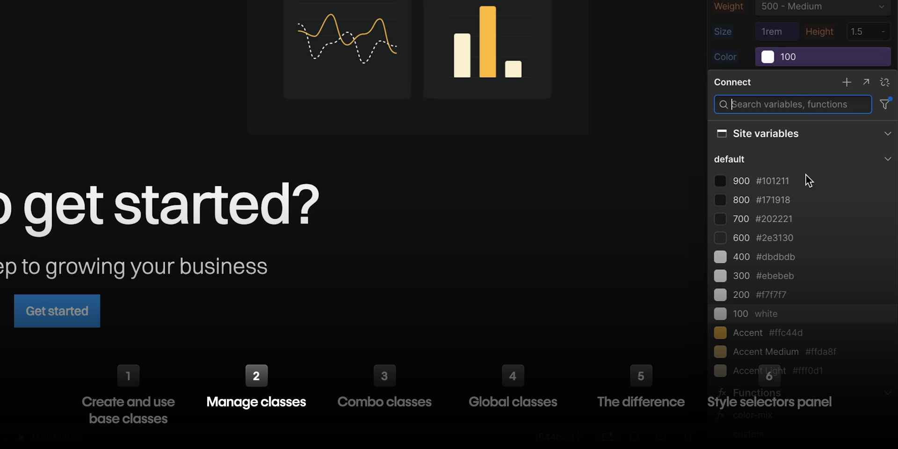
{"action": "left_click", "coordinate": [844, 320]}
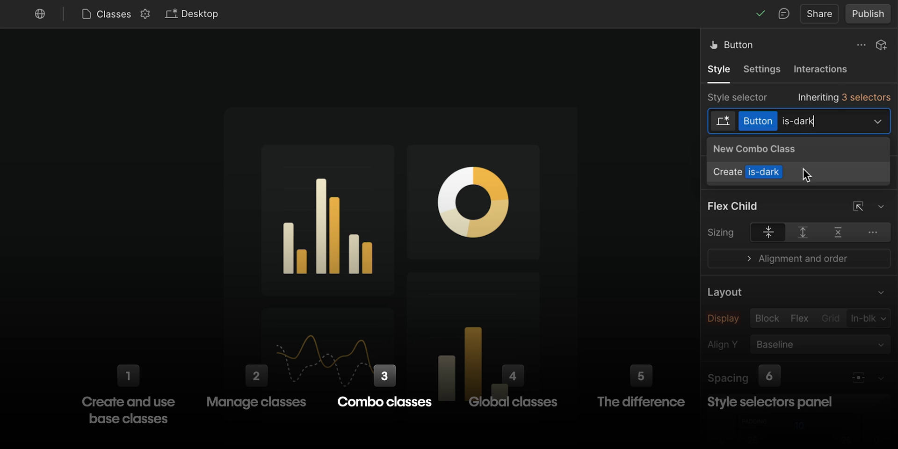
Step: Create the is-dark combo class on the button
{"action": "left_click", "coordinate": [804, 169]}
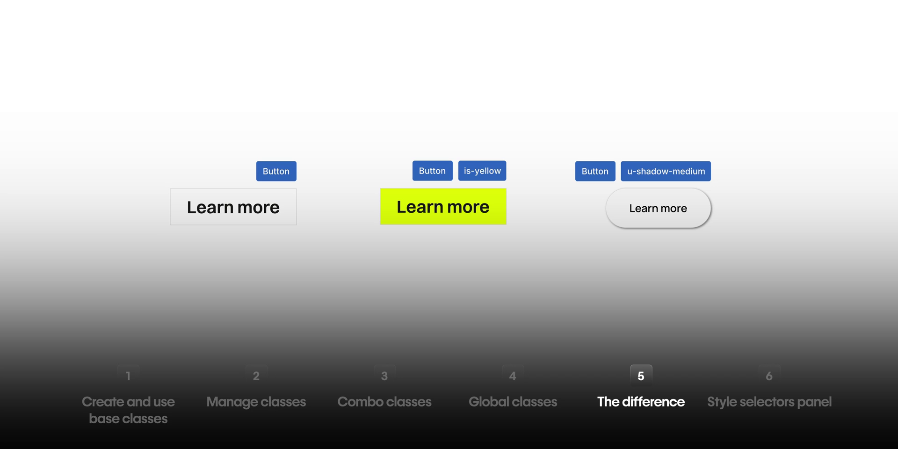
{"action": "scroll", "coordinate": [102, 116], "scroll_direction": "down", "scroll_amount": 5}
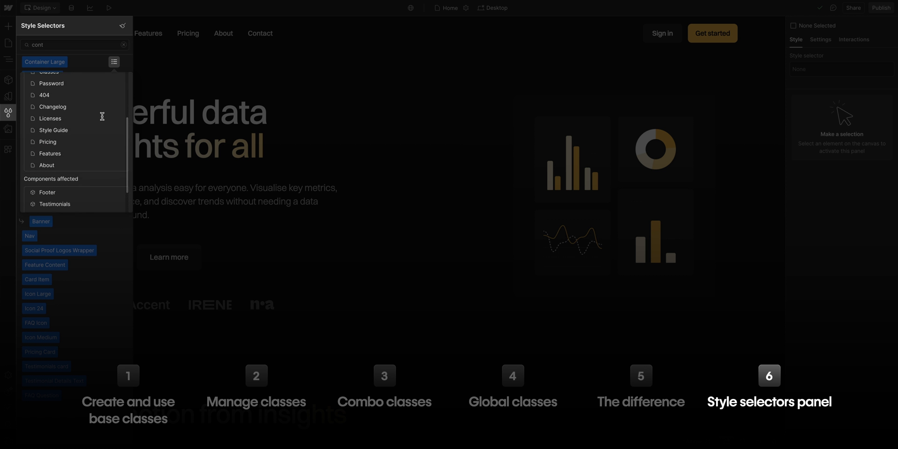
{"action": "scroll", "coordinate": [102, 117], "scroll_direction": "up", "scroll_amount": 5}
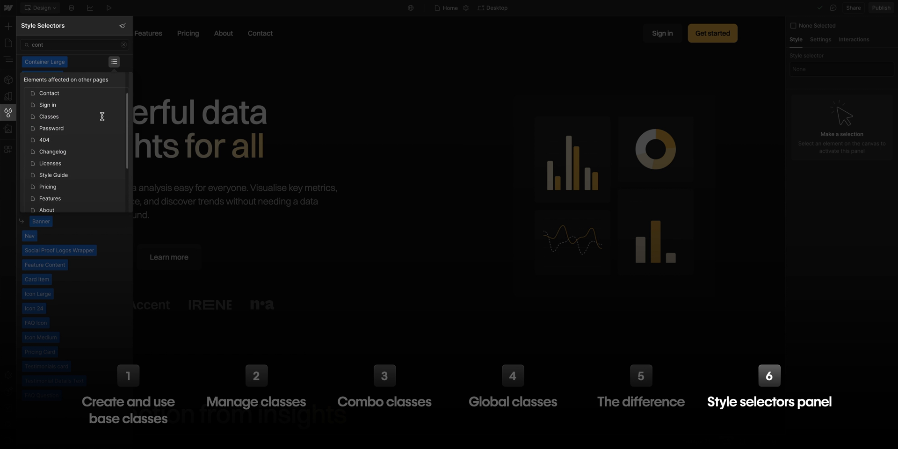